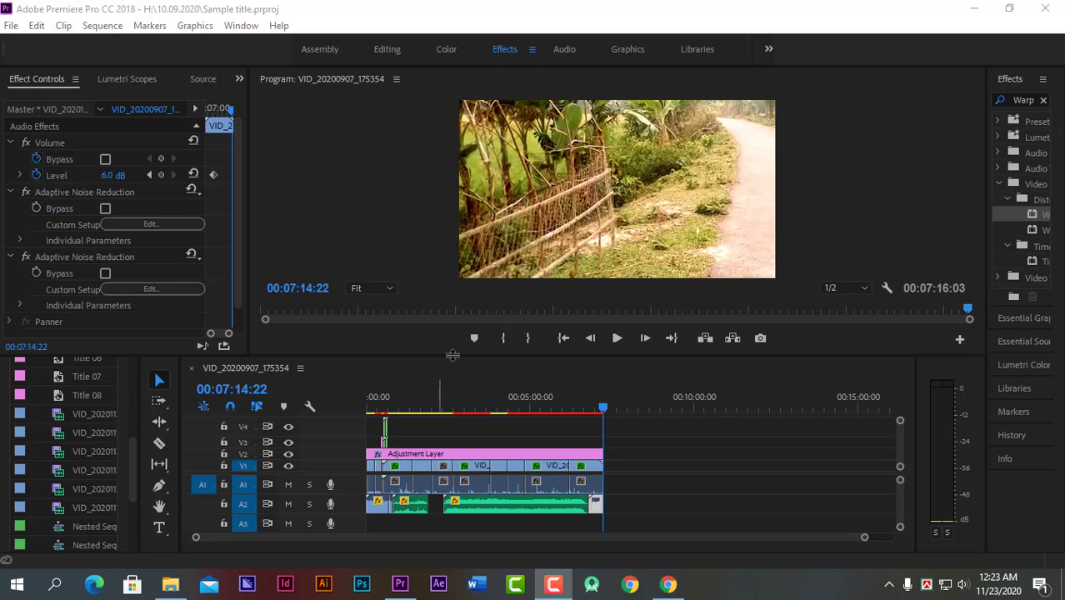
# Shrink the timeline to enlarge the monitor, then start a new legacy title, Title 09
pyautogui.moveTo(454, 359); pyautogui.dragTo(456, 390)
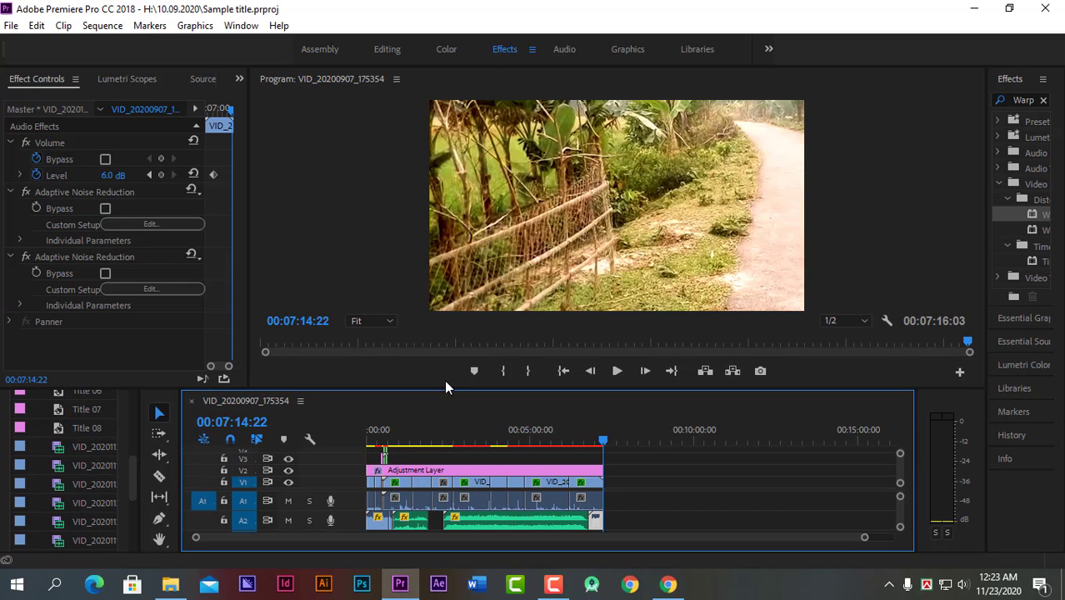
pyautogui.click(11, 25)
pyautogui.moveTo(14, 46)
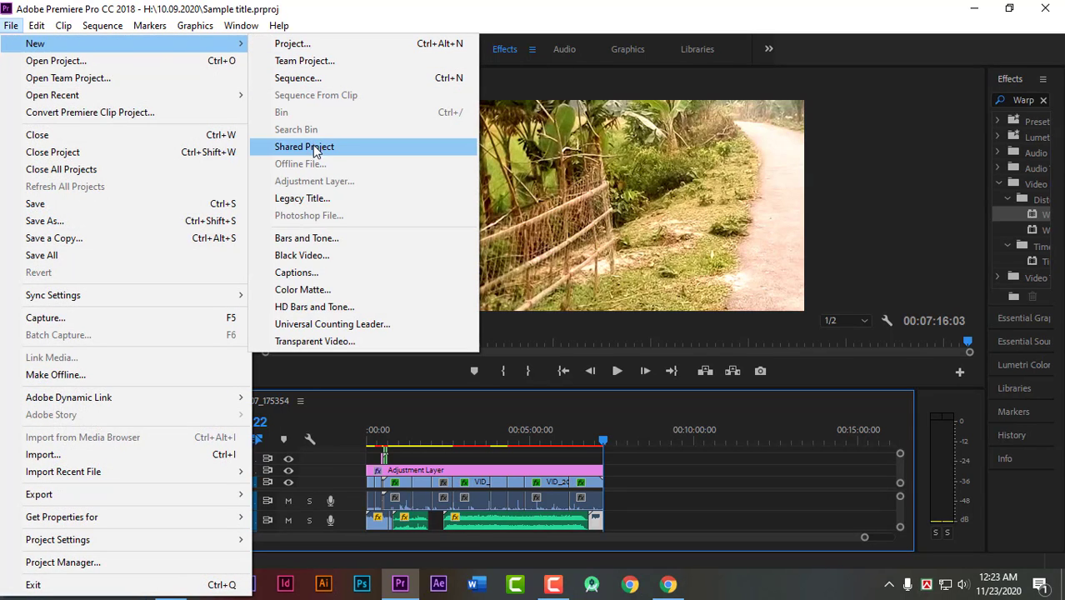
pyautogui.click(315, 198)
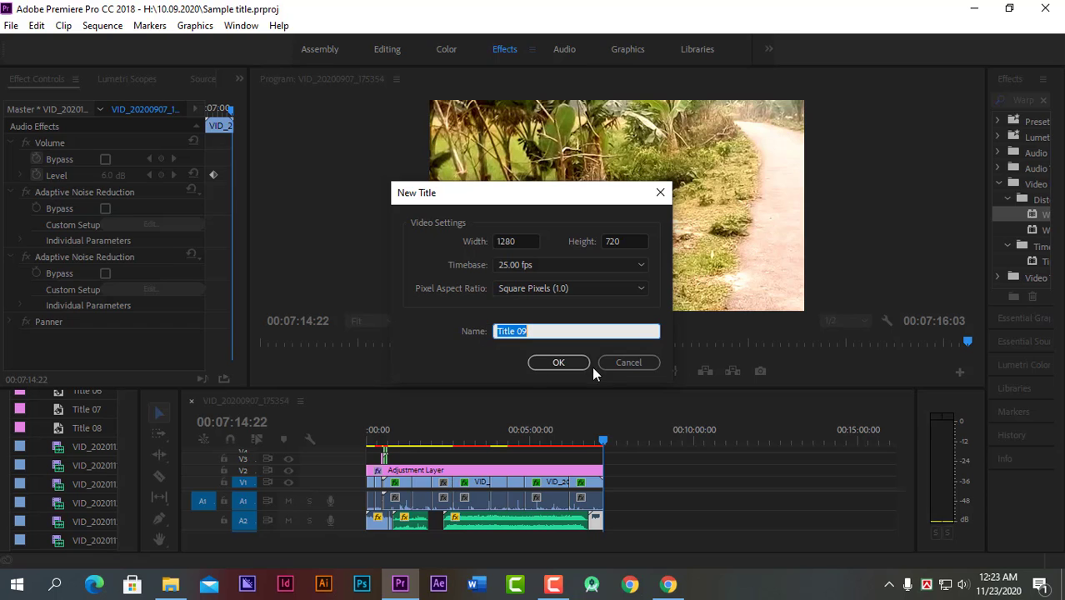
# Accept Title 09's 1280×720 settings, start a text box, and set a red FC0303 fill
pyautogui.click(573, 363)
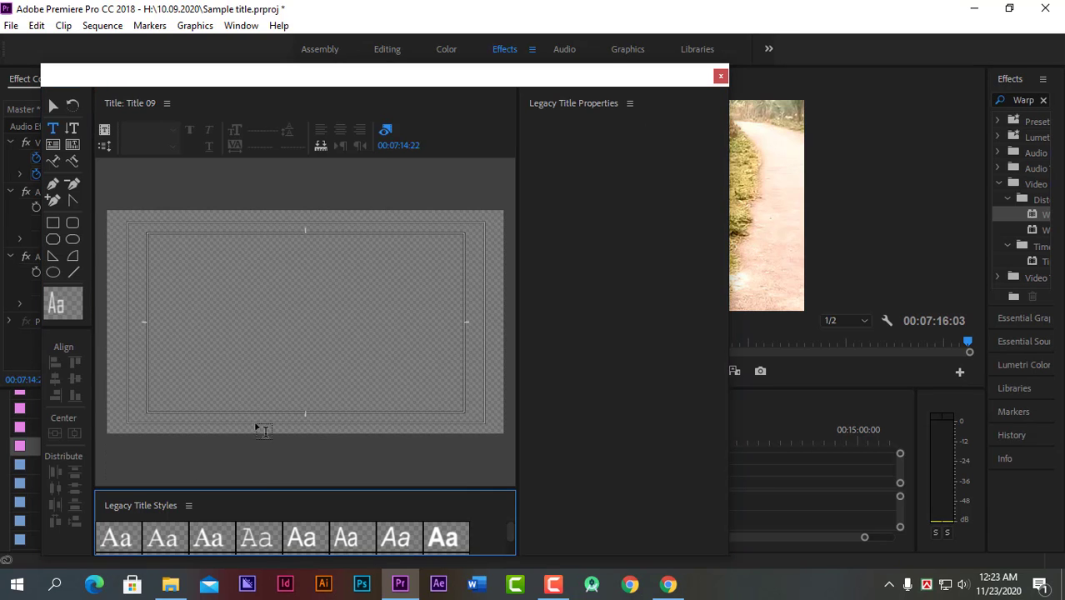
pyautogui.click(166, 280)
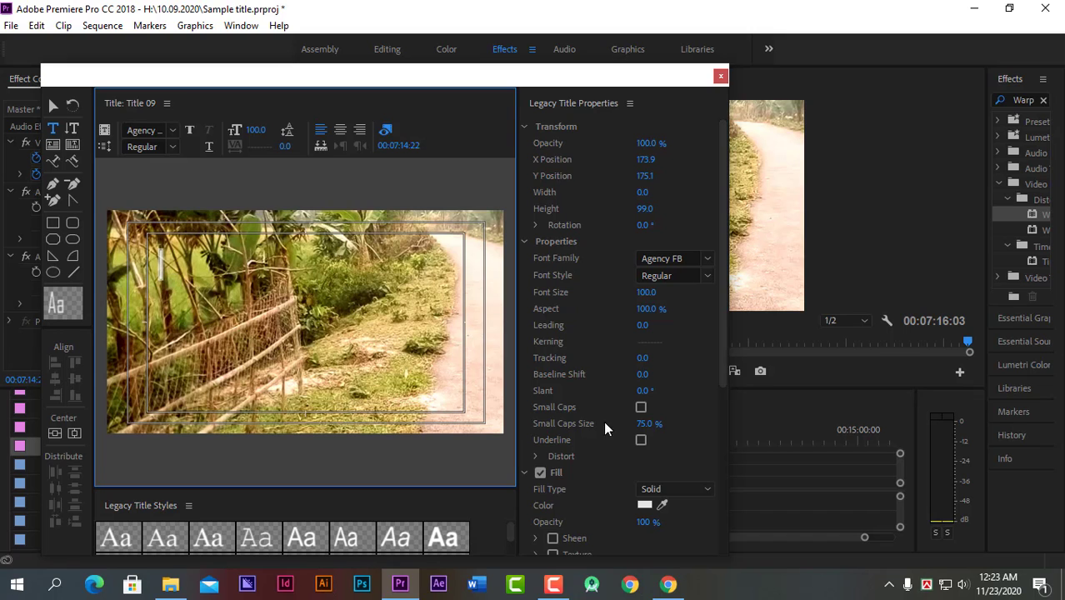
pyautogui.click(649, 507)
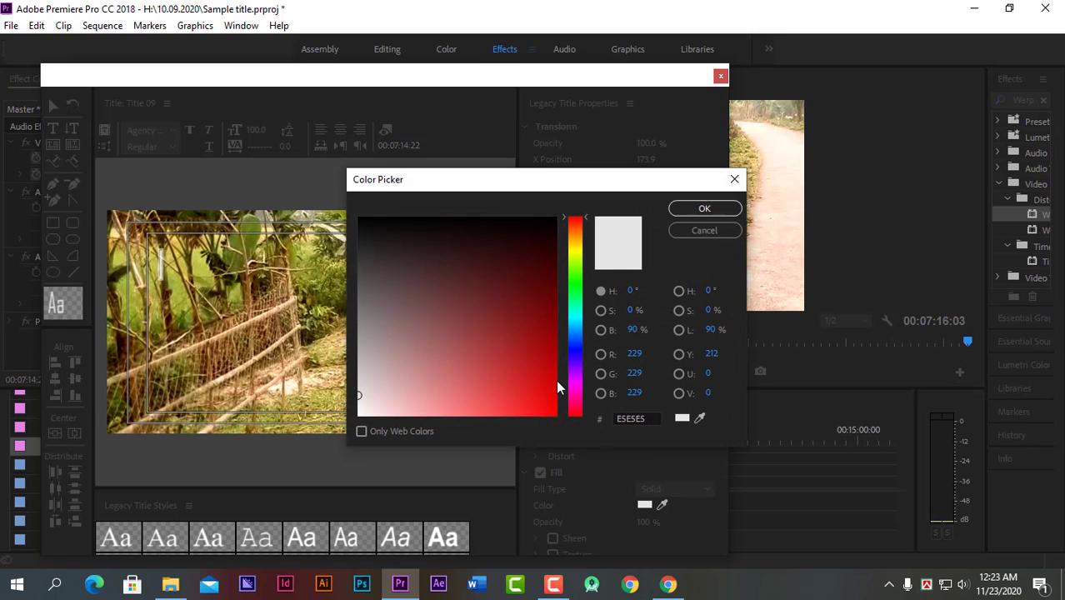
pyautogui.click(554, 413)
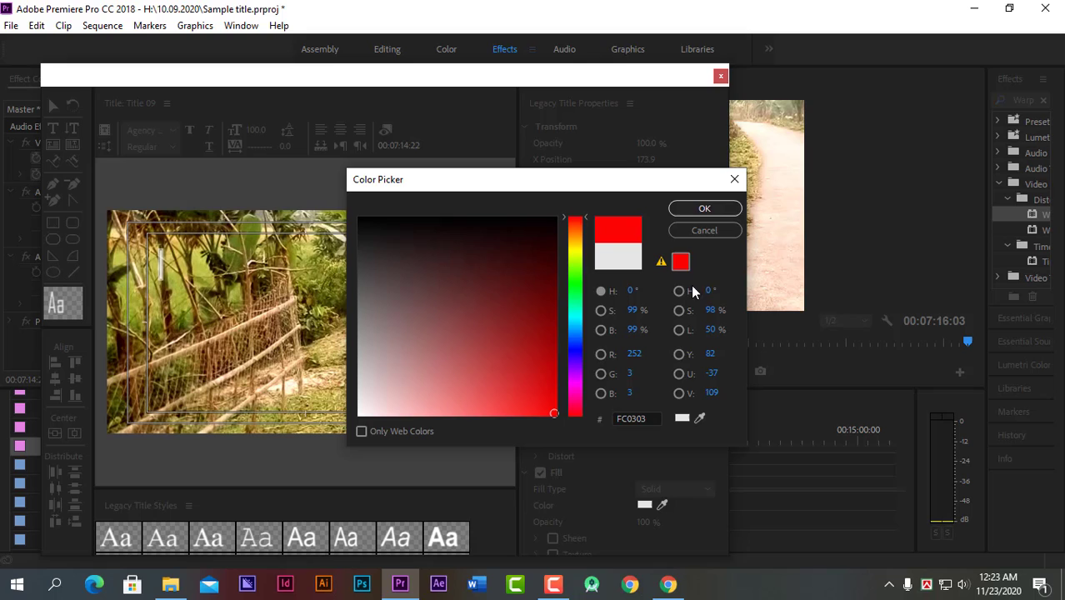
pyautogui.click(704, 208)
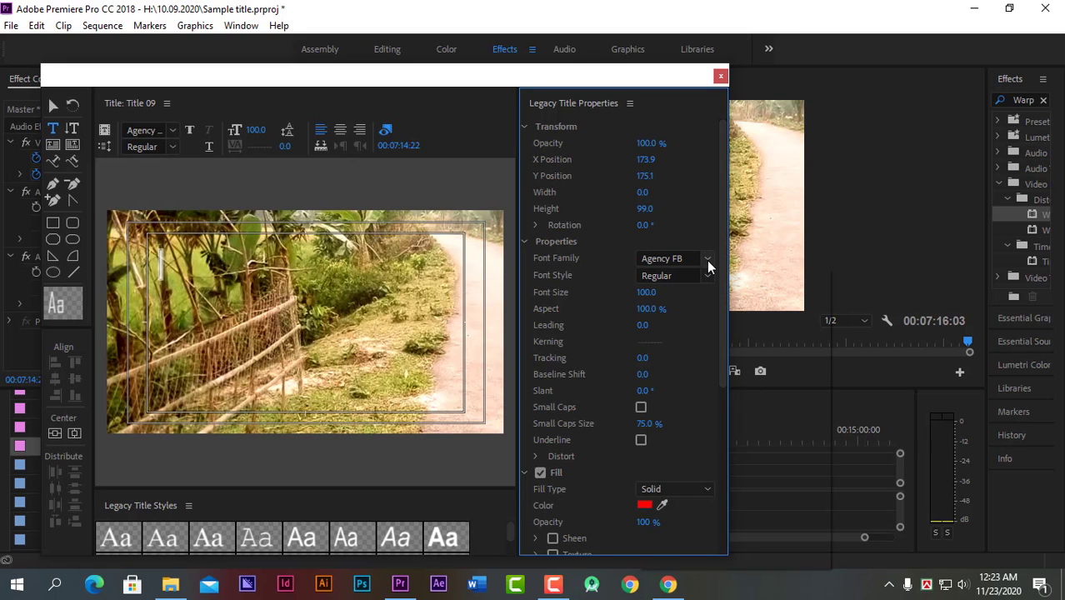
# Choose Berlin Sans FB Demi as the font and place the insertion point in the text box
pyautogui.click(707, 260)
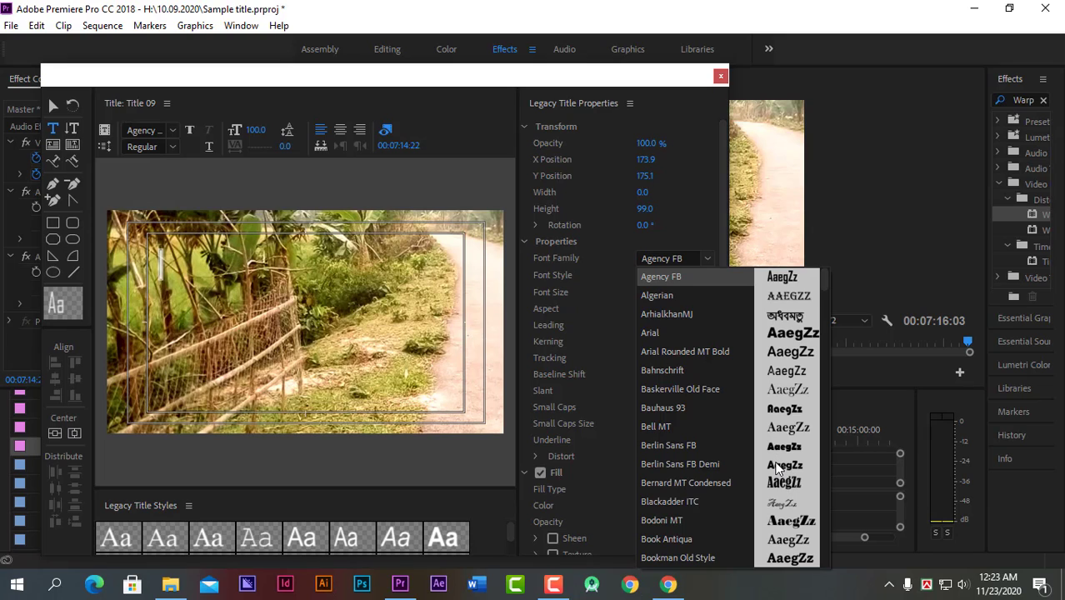
pyautogui.click(775, 468)
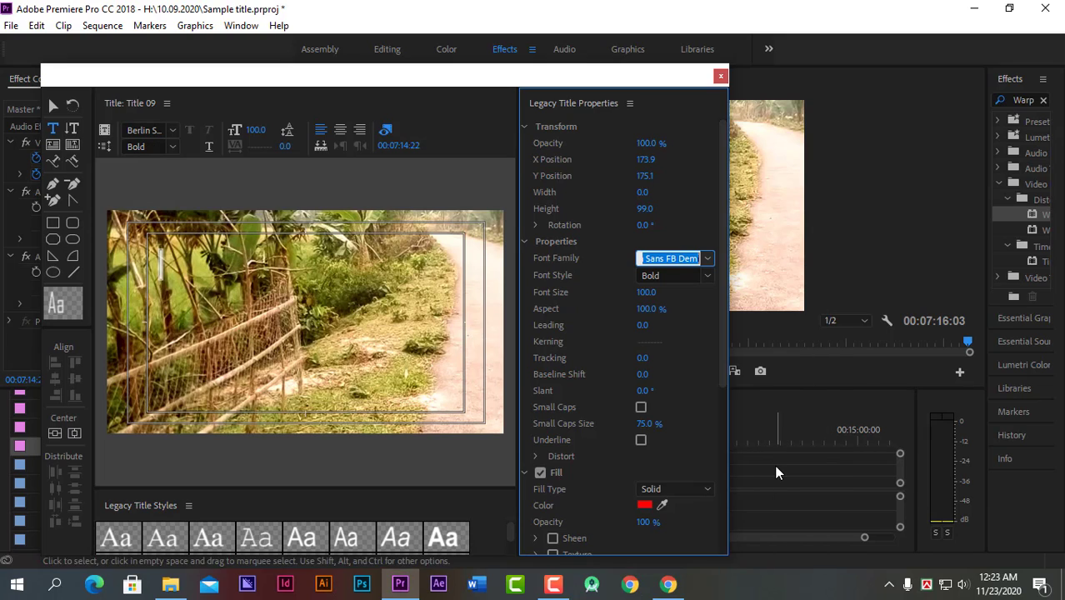
pyautogui.click(160, 259)
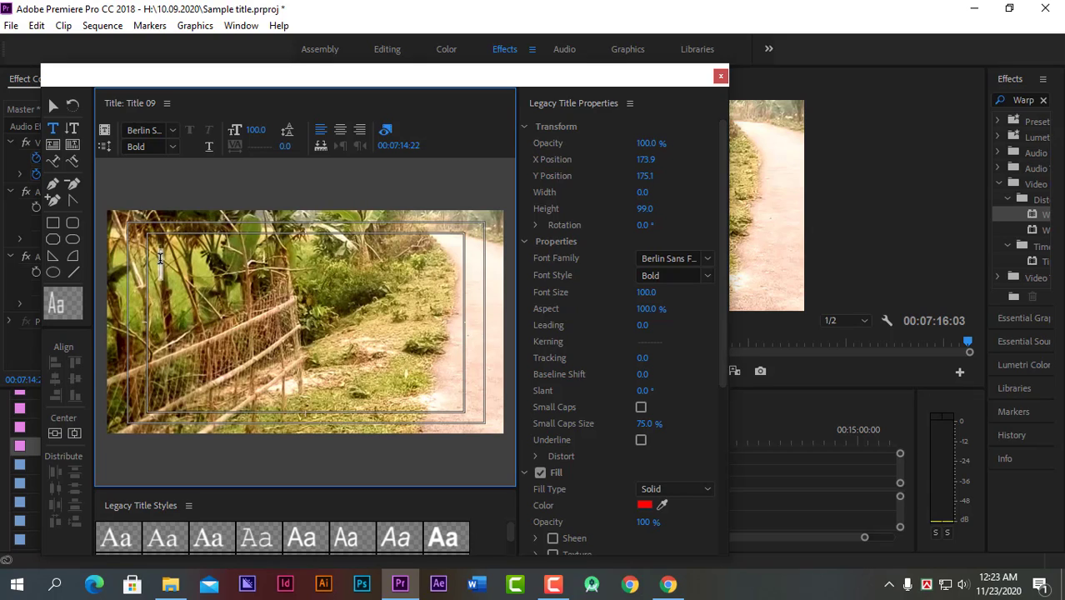
# Type 'Thank you...', 'Stay with us...', 'Subscribe our channel.' on three lines, fixing the typo
pyautogui.write('Than')
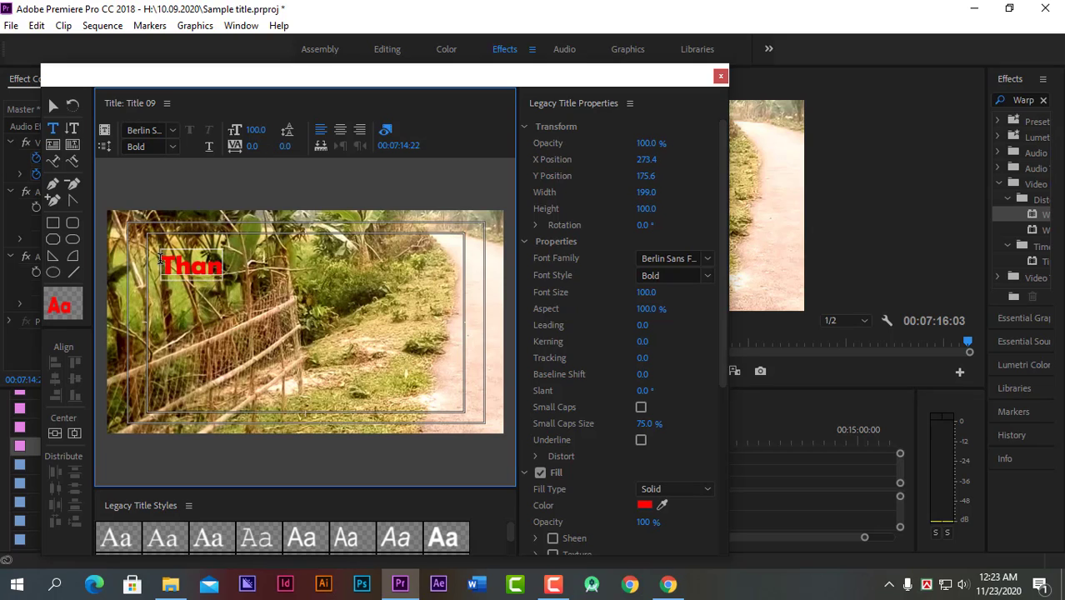
pyautogui.write('k you')
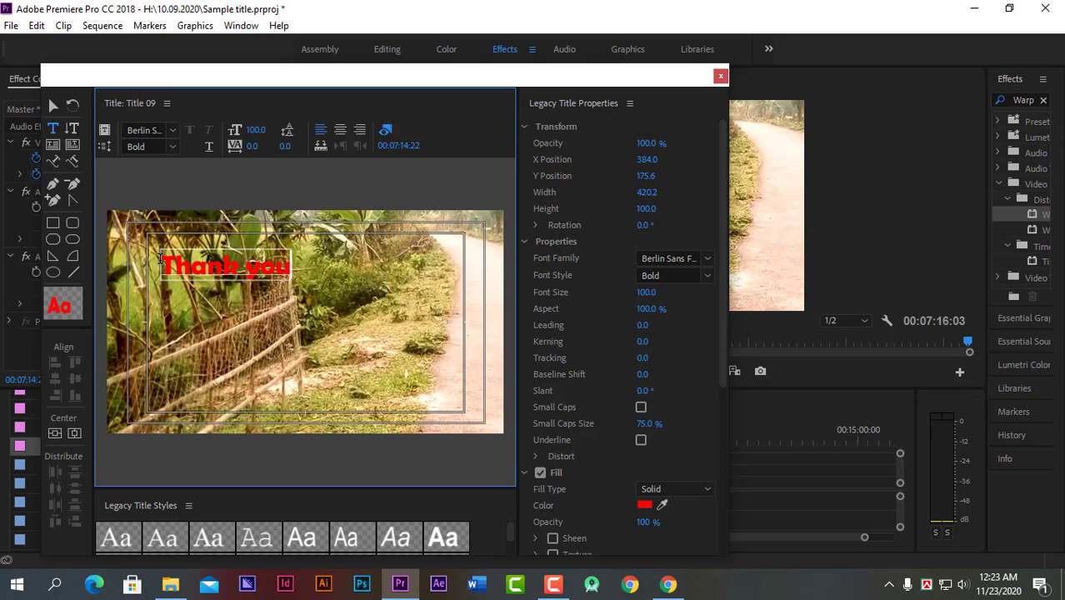
pyautogui.write('...')
pyautogui.press('Return')
pyautogui.write('St')
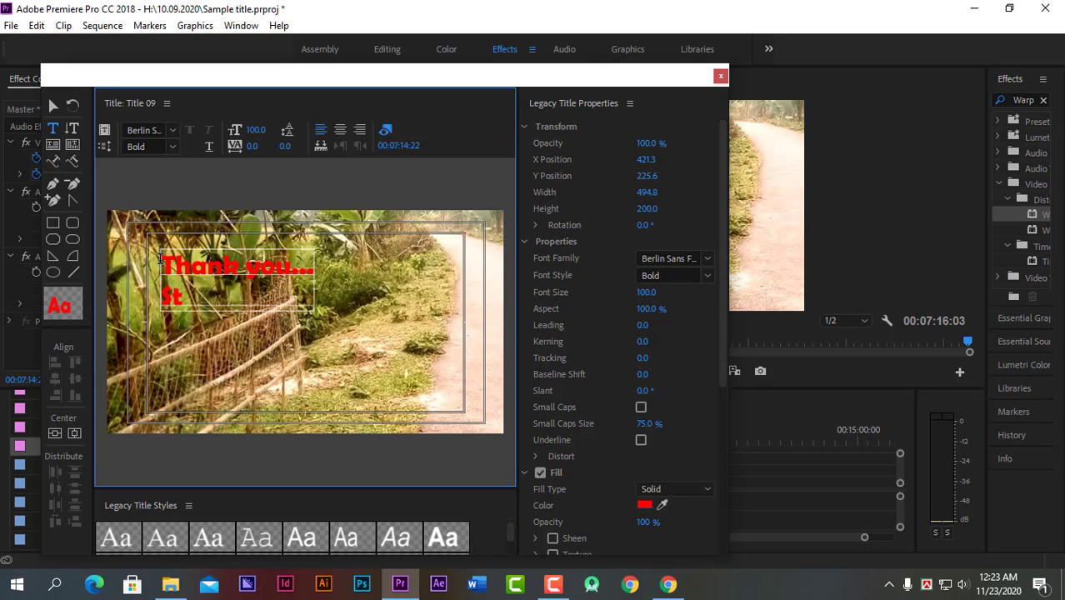
pyautogui.write('ay with ')
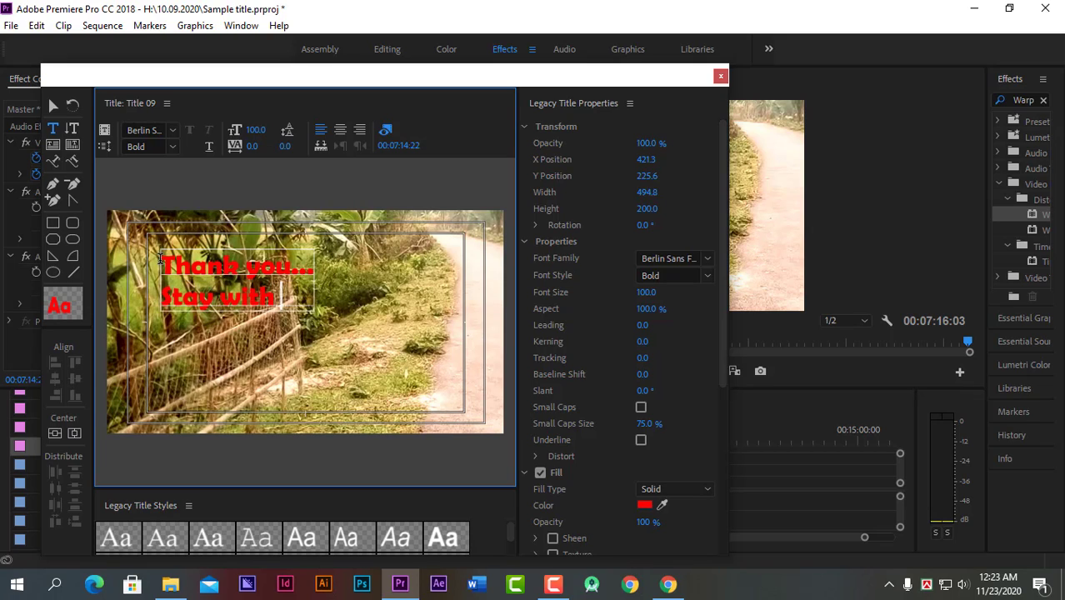
pyautogui.write('us...')
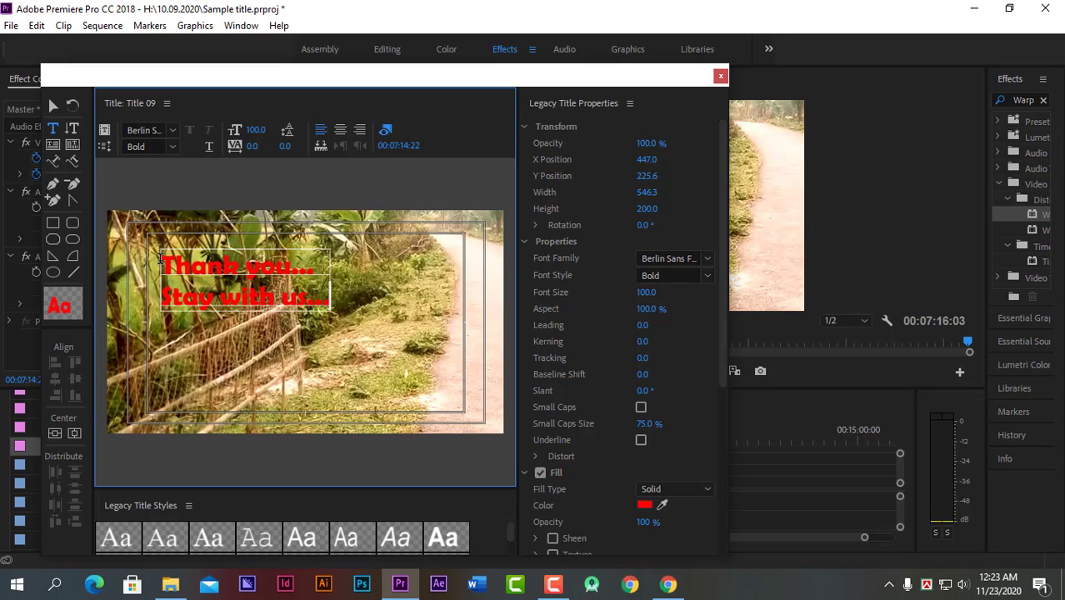
pyautogui.press('Return')
pyautogui.write('S')
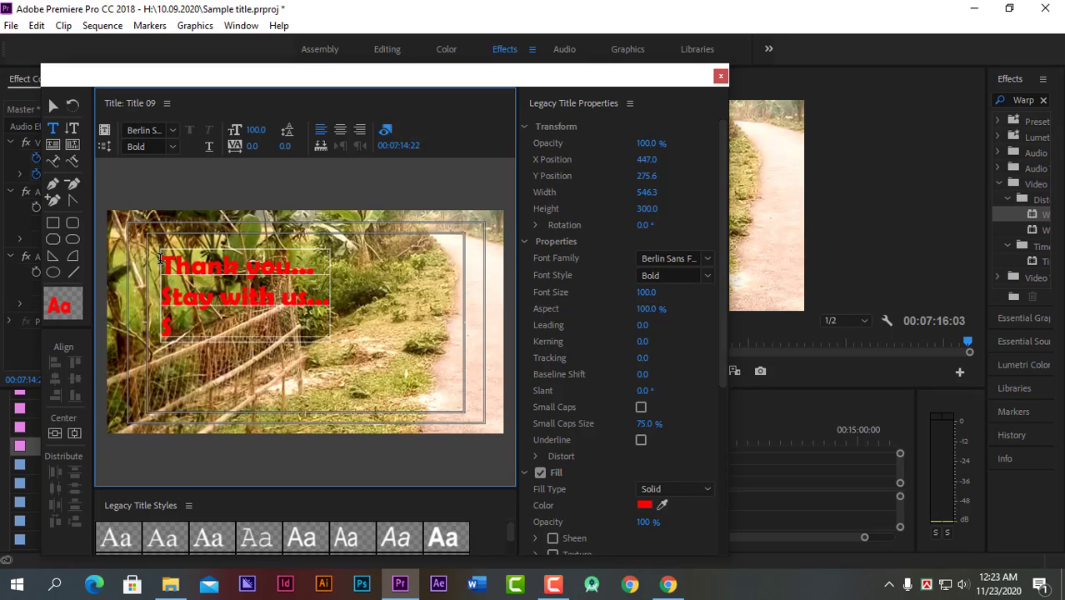
pyautogui.write('ubs')
pyautogui.write('cribe')
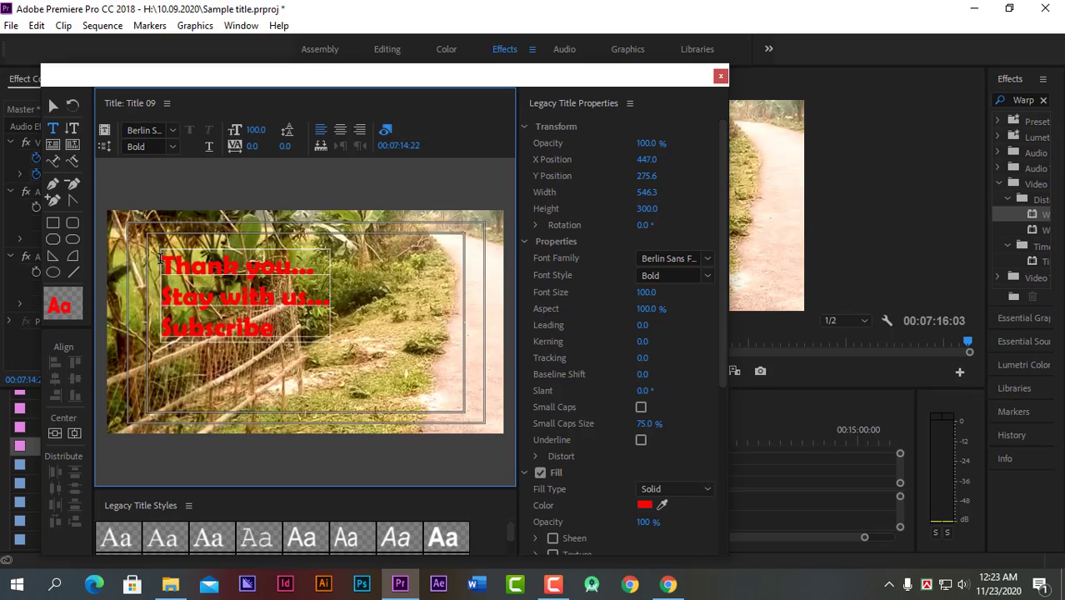
pyautogui.write(' our chann')
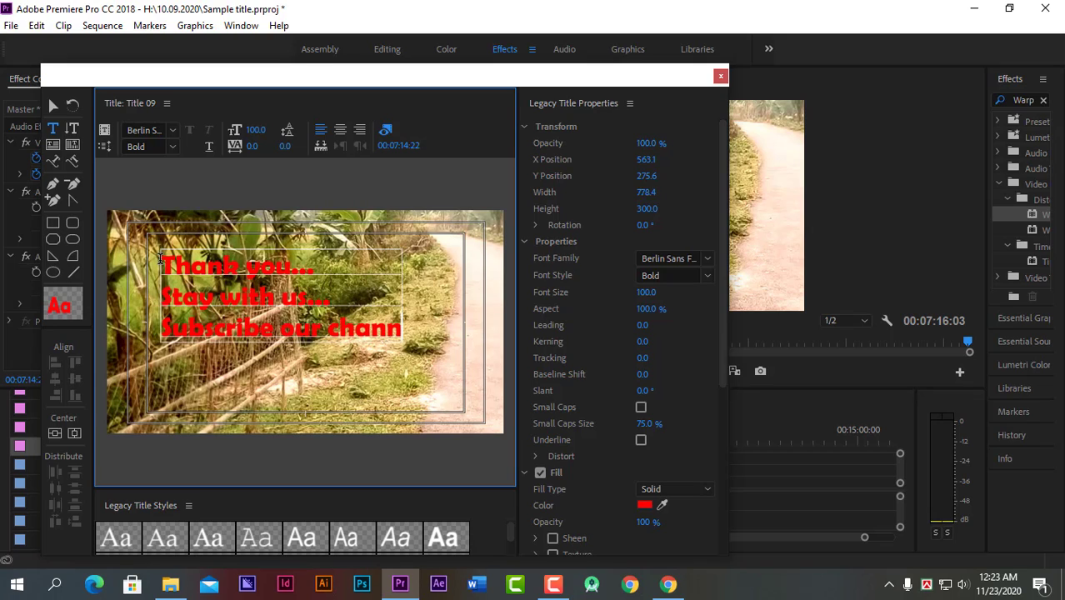
pyautogui.write('e.')
pyautogui.press('BackSpace')
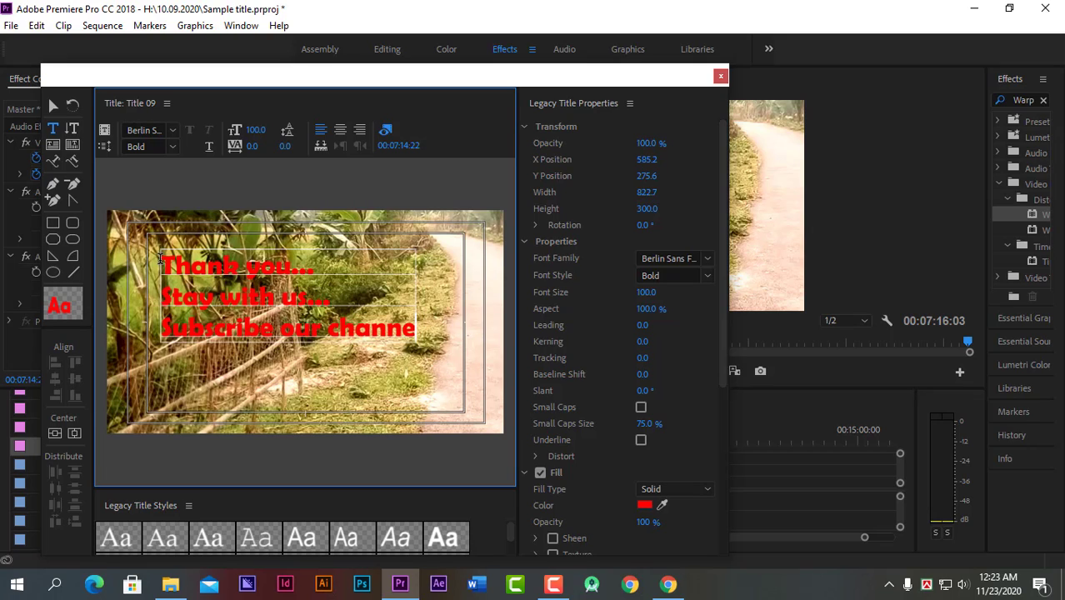
pyautogui.write('l.')
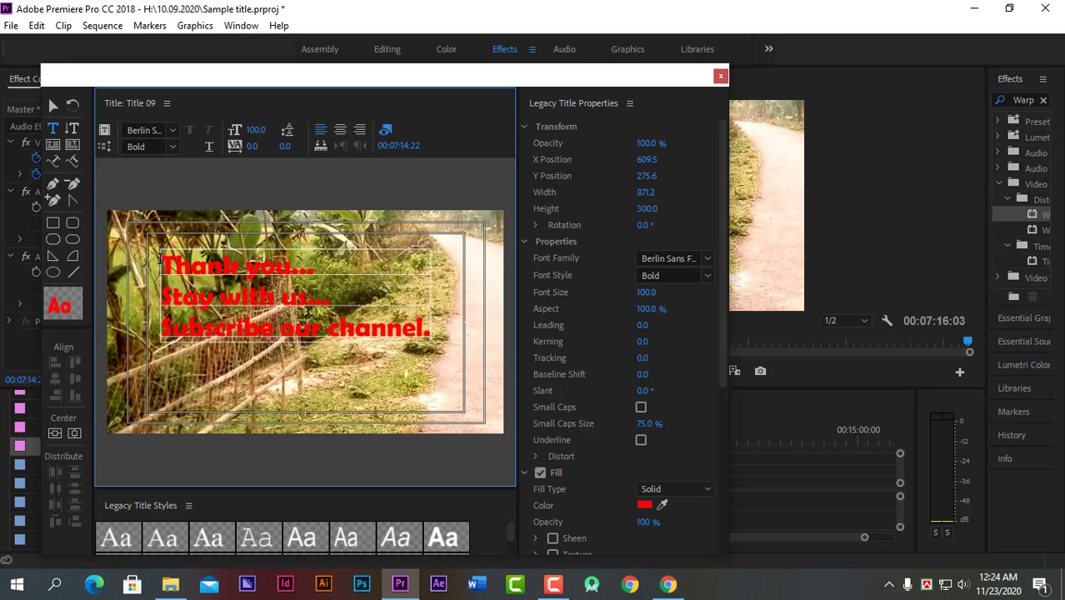
pyautogui.click(54, 106)
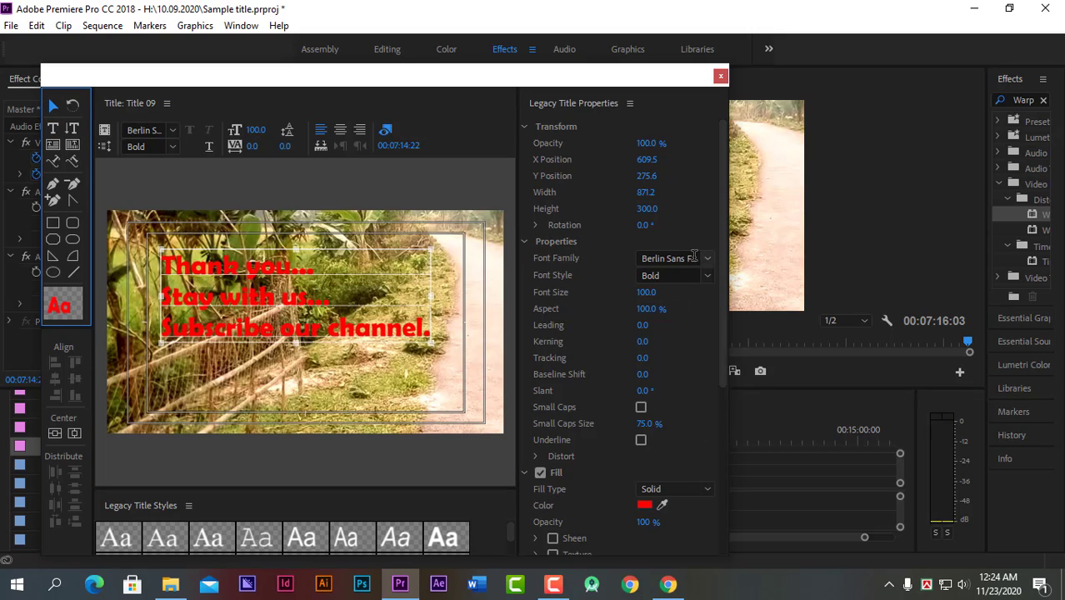
# Change the title font to Broadway and reduce its size from 100 to 52
pyautogui.click(707, 260)
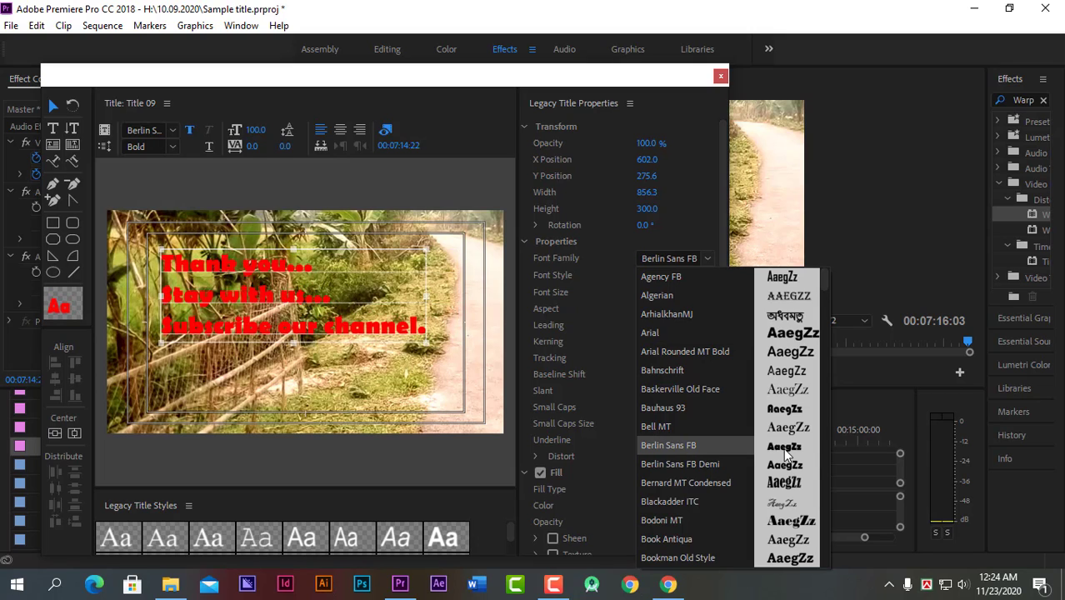
pyautogui.scroll(-3, 788, 456)
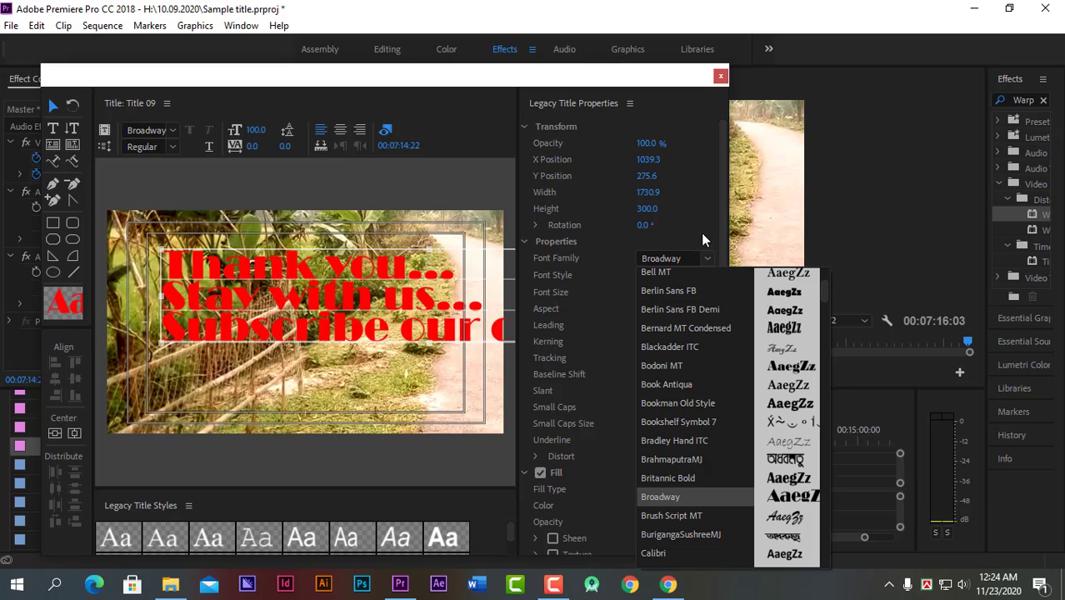
pyautogui.click(678, 207)
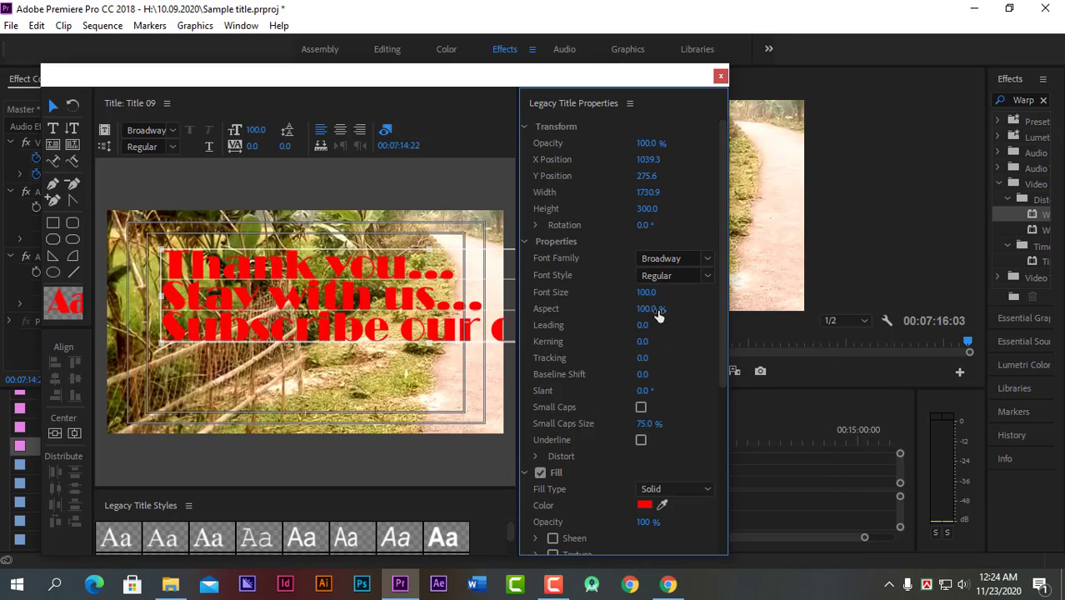
pyautogui.moveTo(646, 291); pyautogui.dragTo(606, 292)
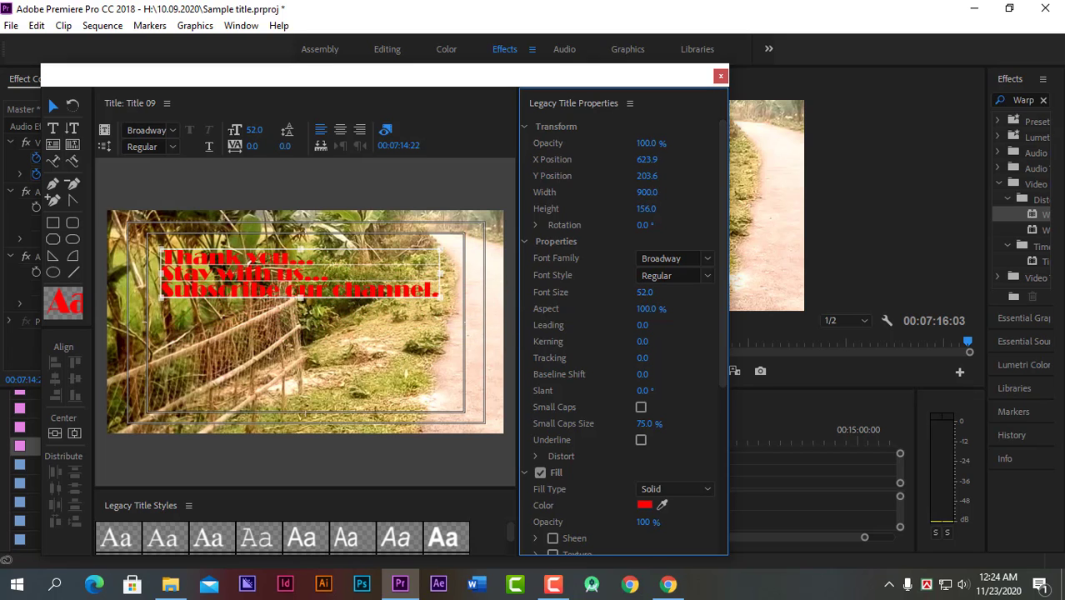
pyautogui.click(645, 505)
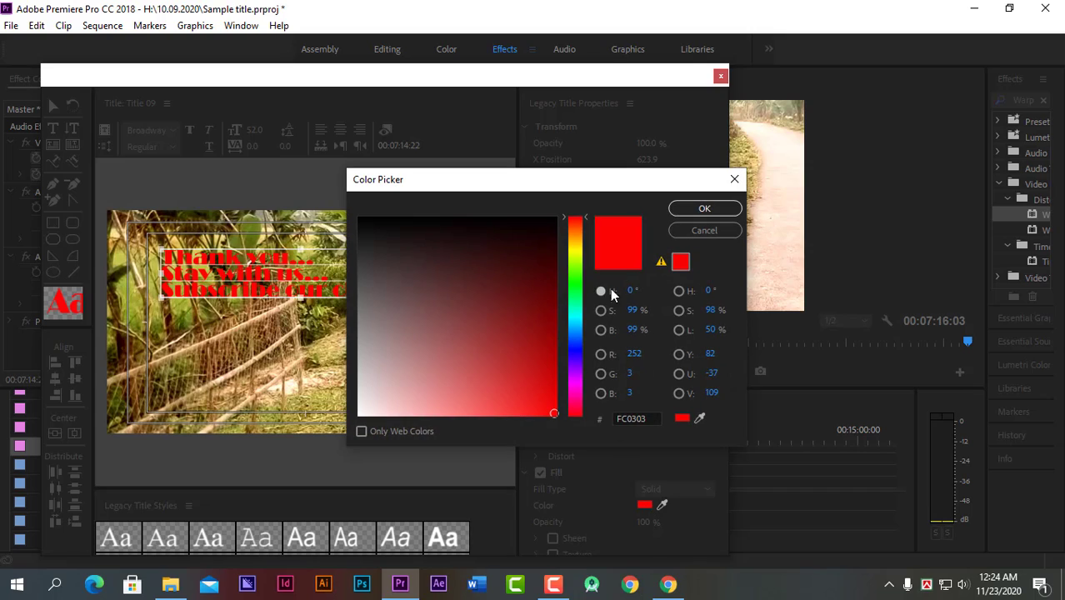
# Shift the fill to pinkish-red E40146 and move the text block slightly higher
pyautogui.moveTo(581, 396); pyautogui.dragTo(580, 407)
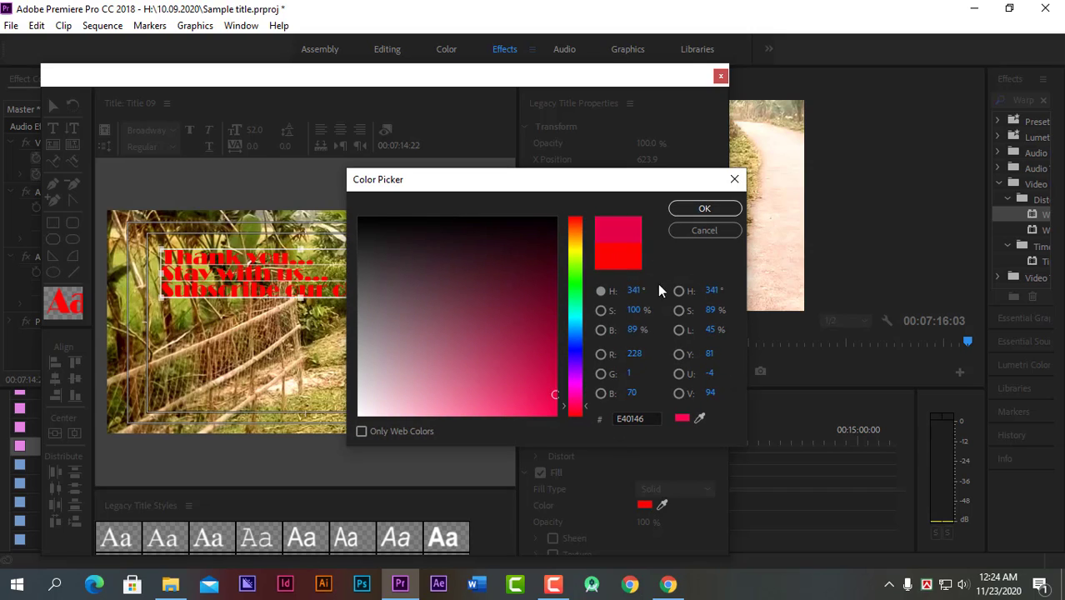
pyautogui.click(695, 213)
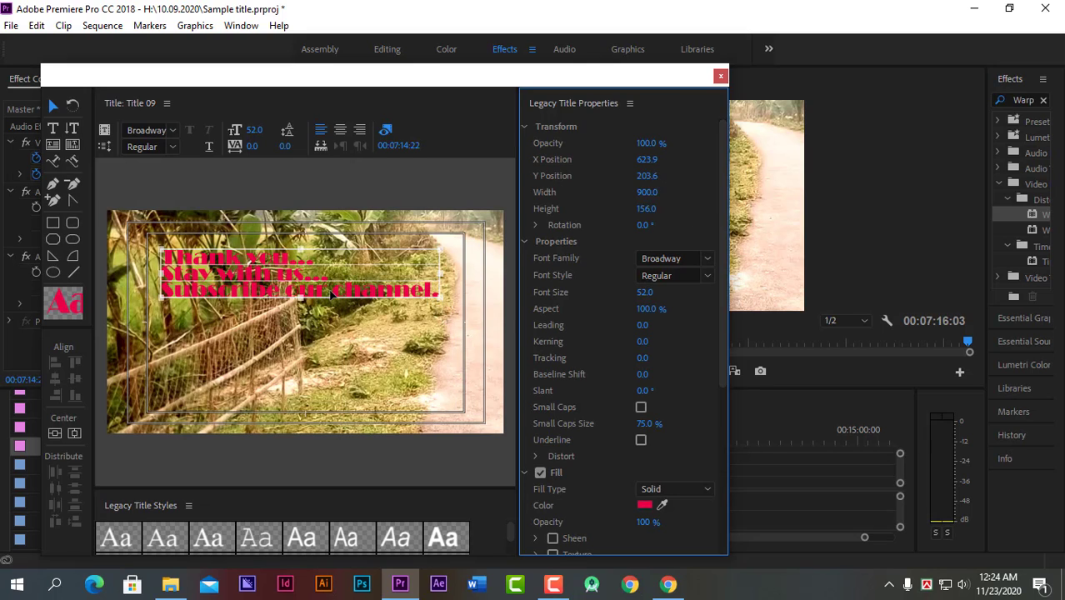
pyautogui.moveTo(229, 261)
pyautogui.mouseDown()
pyautogui.moveTo(239, 354)
pyautogui.moveTo(227, 242)
pyautogui.mouseUp()
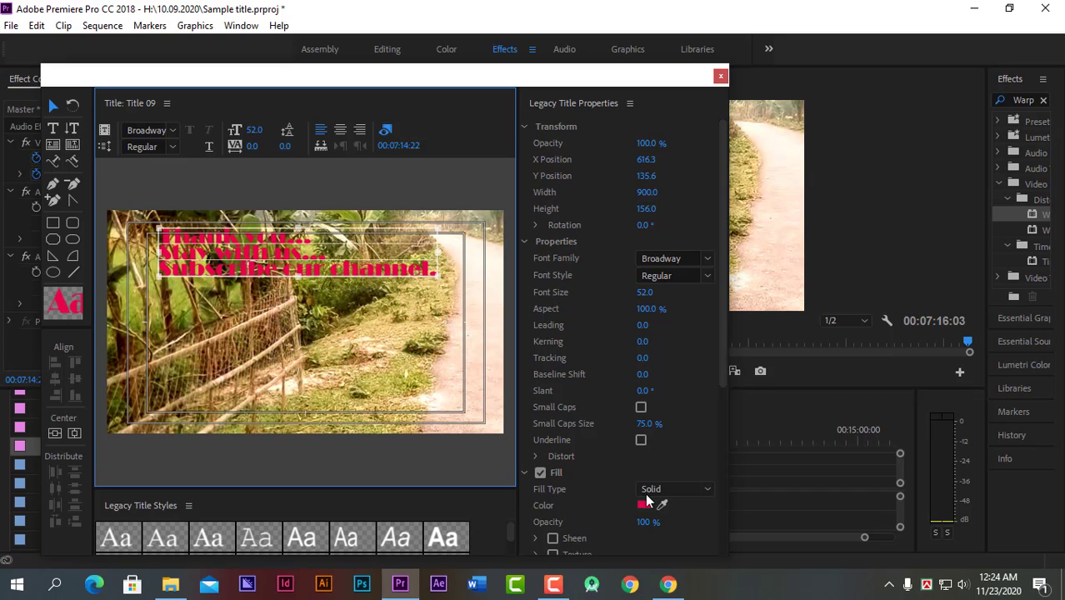
# Switch the font to Calisto MT Bold Italic and start increasing the font size
pyautogui.click(706, 260)
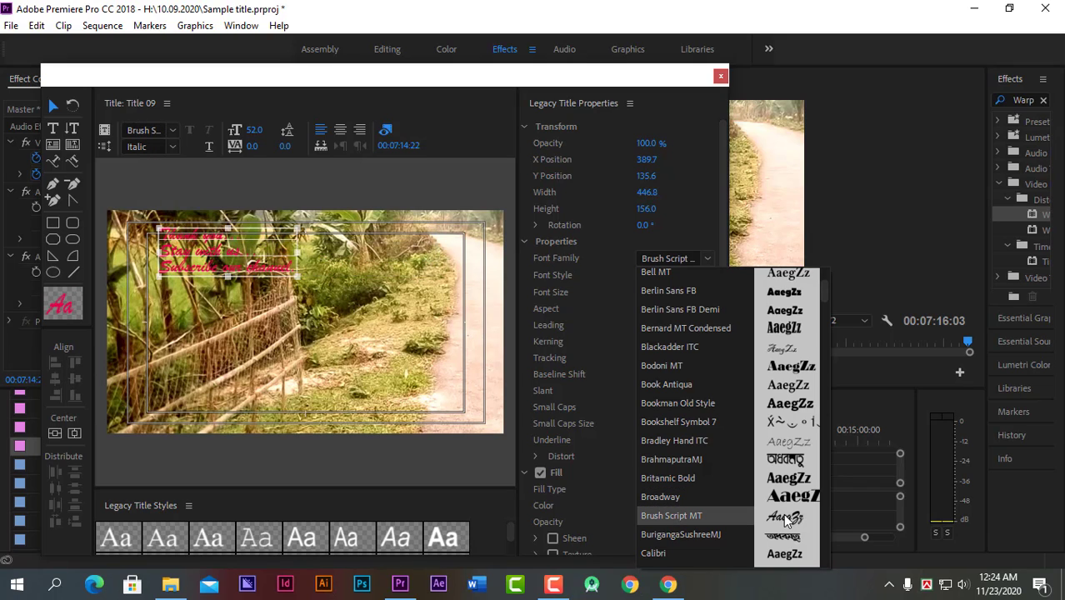
pyautogui.scroll(-2, 788, 517)
pyautogui.scroll(-2, 788, 516)
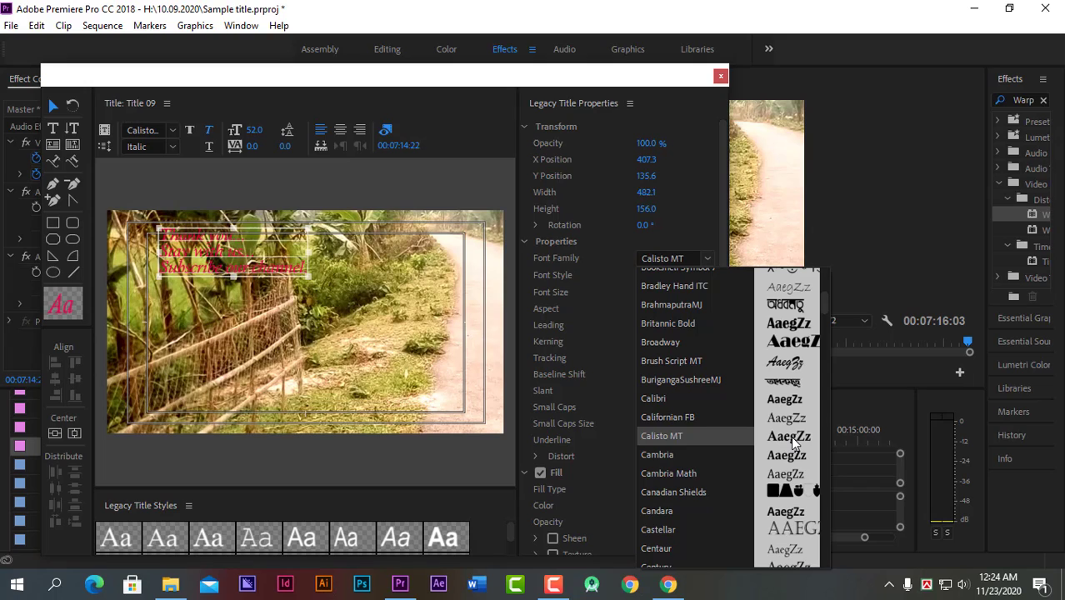
pyautogui.click(188, 131)
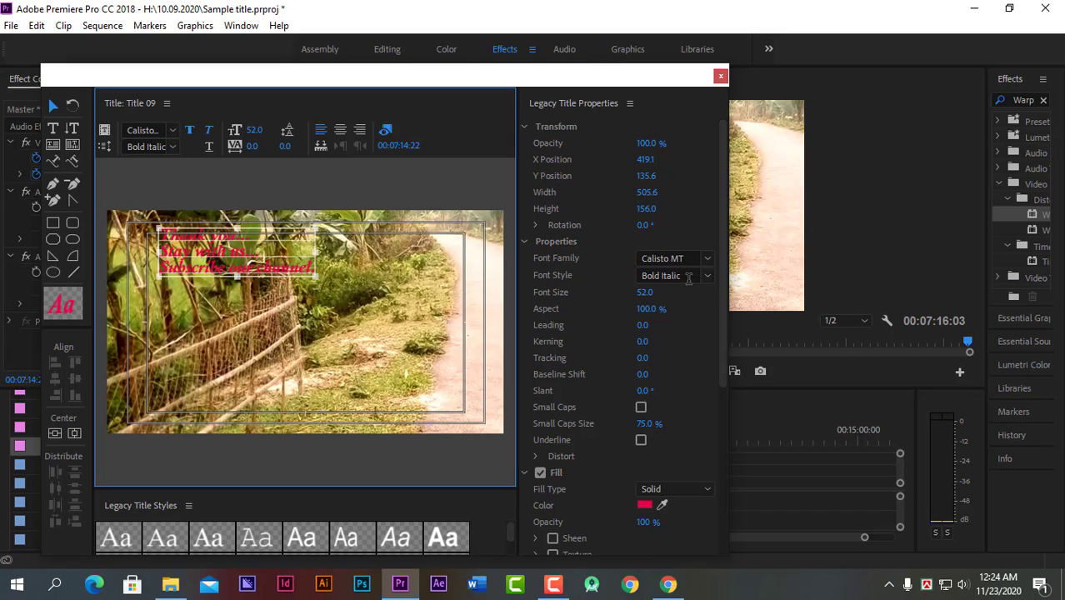
pyautogui.moveTo(643, 293); pyautogui.dragTo(677, 293)
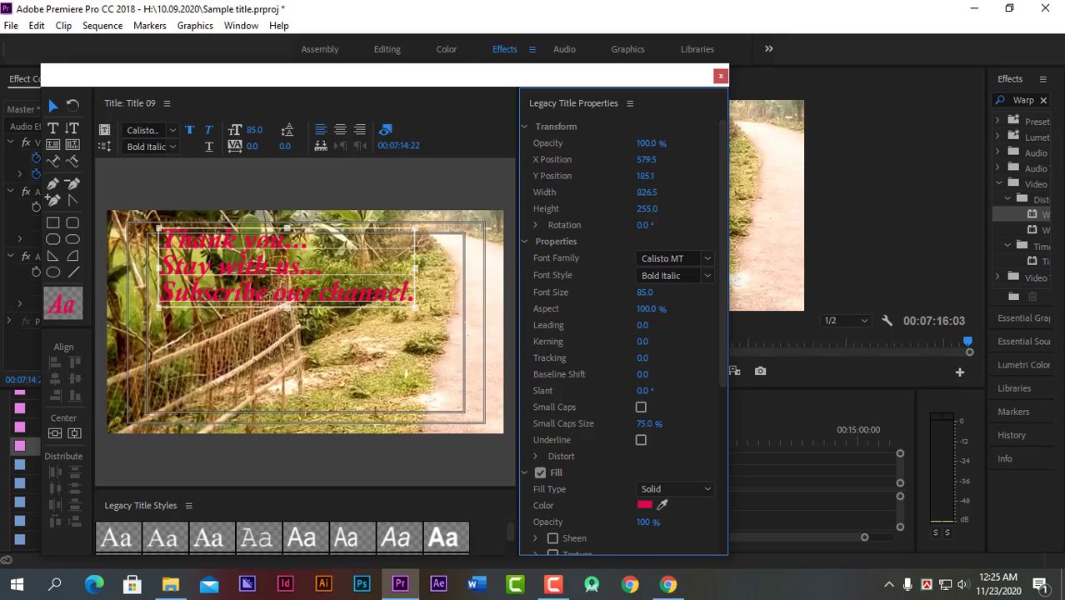
# Try centre alignment, revert to left alignment, and move the text near the top (X 657.6, Y 149.8)
pyautogui.click(340, 130)
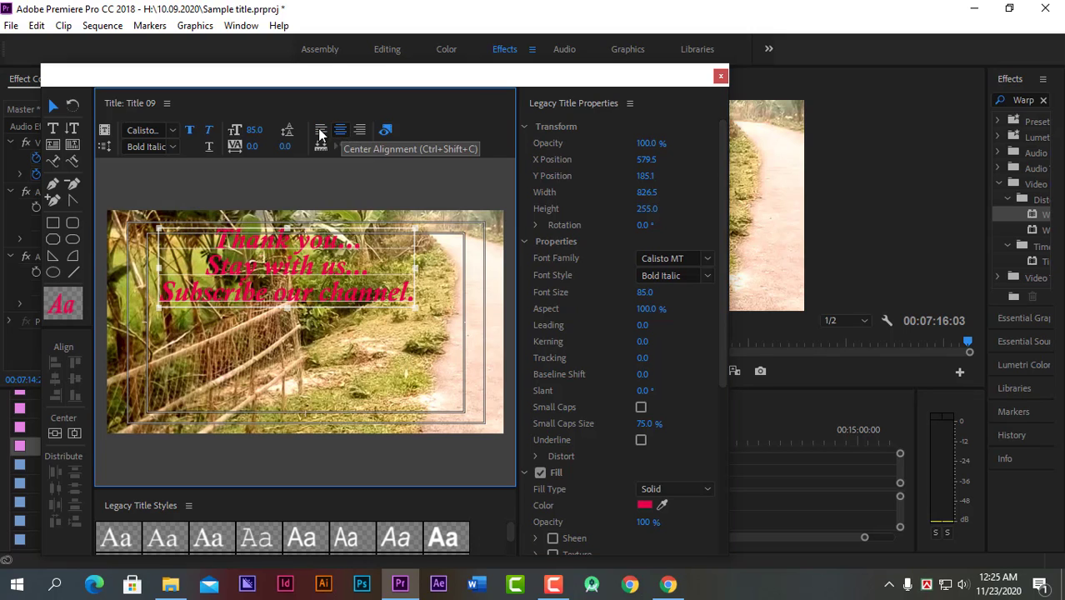
pyautogui.moveTo(302, 272); pyautogui.dragTo(321, 368)
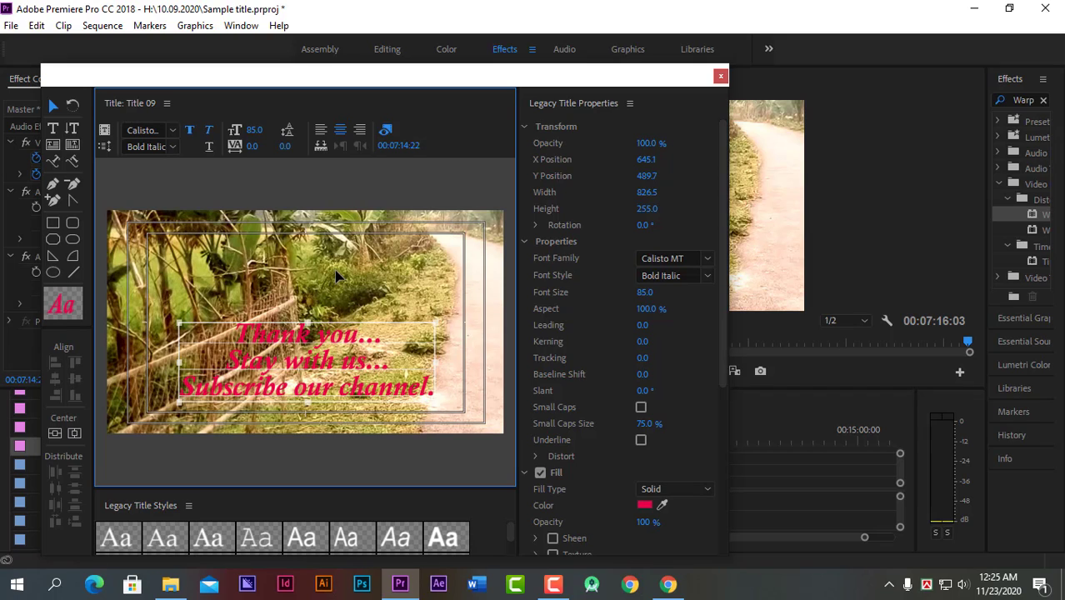
pyautogui.click(321, 130)
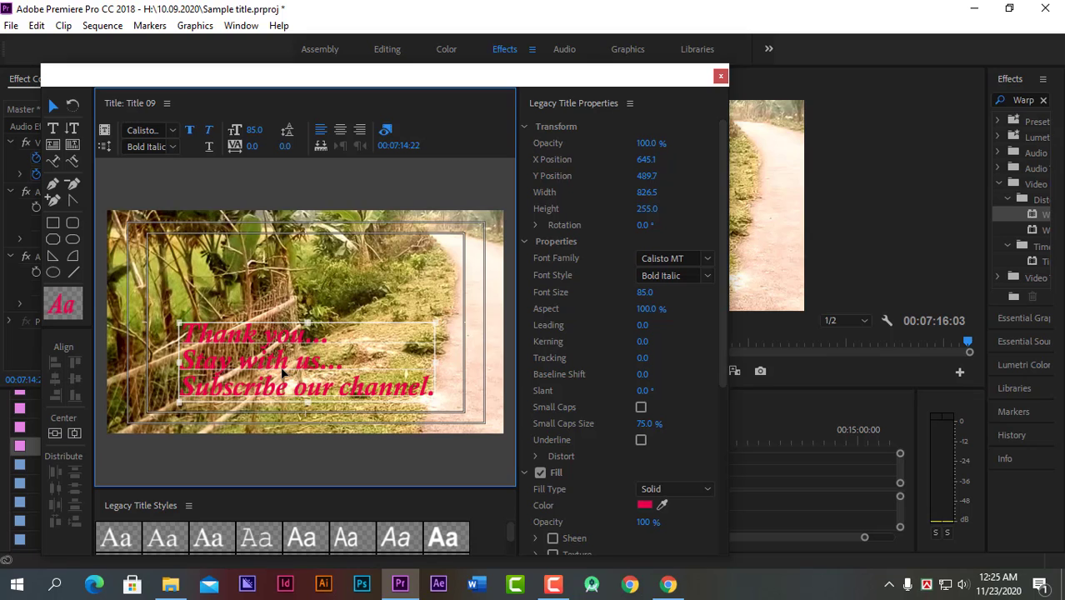
pyautogui.moveTo(265, 364)
pyautogui.mouseDown()
pyautogui.moveTo(277, 256)
pyautogui.moveTo(269, 259)
pyautogui.mouseUp()
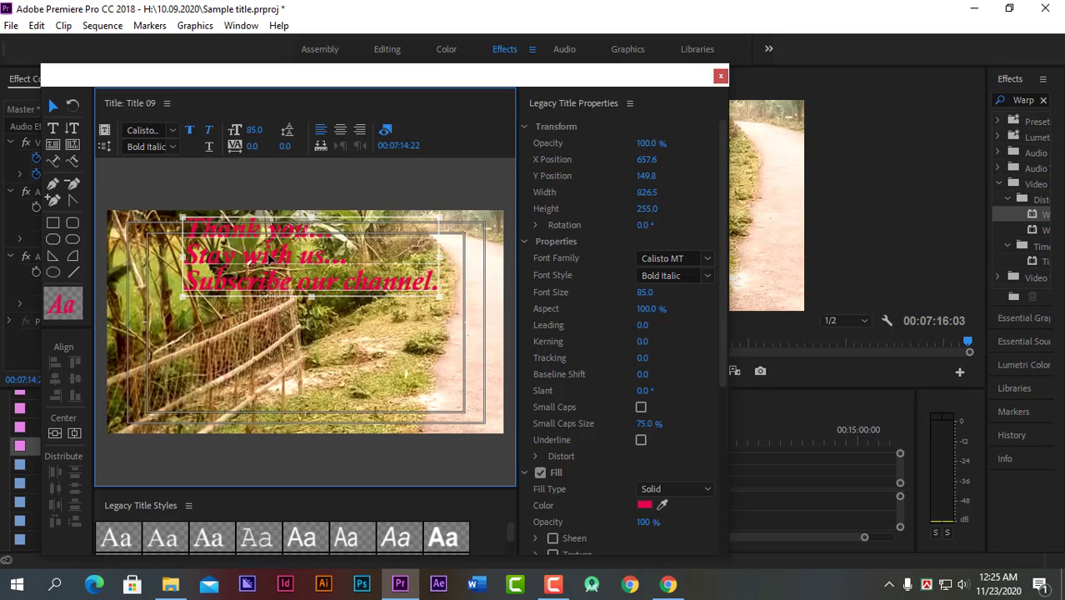
# Close the title editor, place Title 09 after the adjustment layer, and lengthen the clip
pyautogui.click(720, 77)
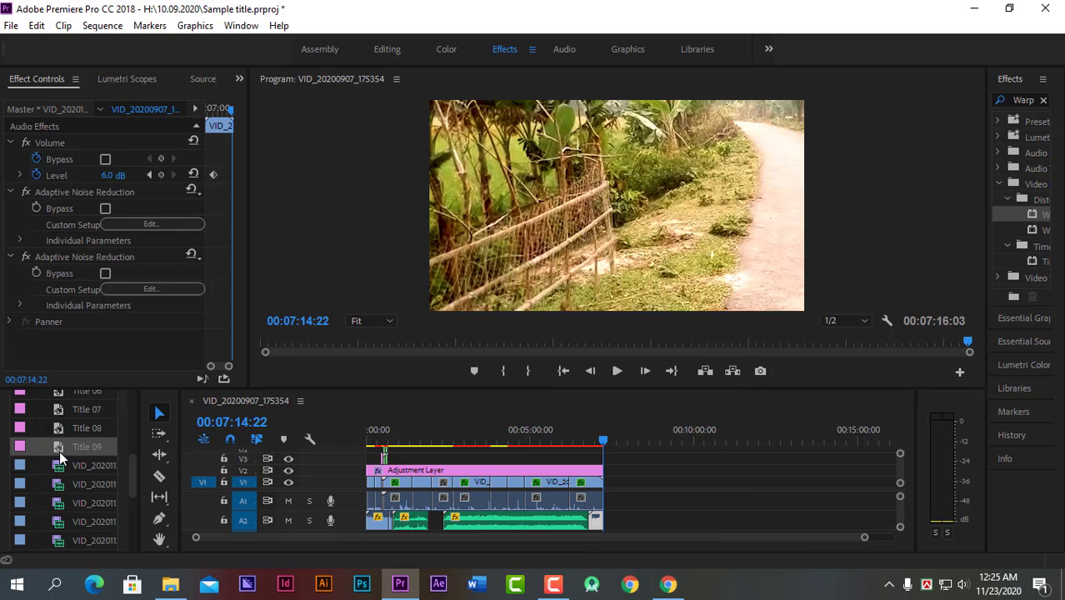
pyautogui.moveTo(60, 451); pyautogui.dragTo(615, 481)
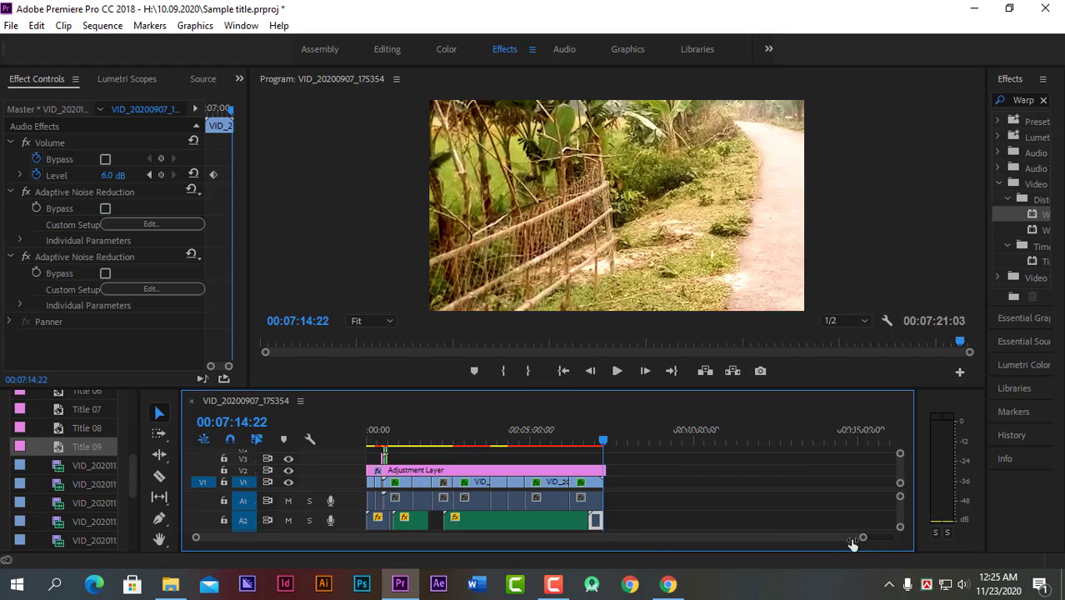
pyautogui.moveTo(852, 540); pyautogui.dragTo(741, 541)
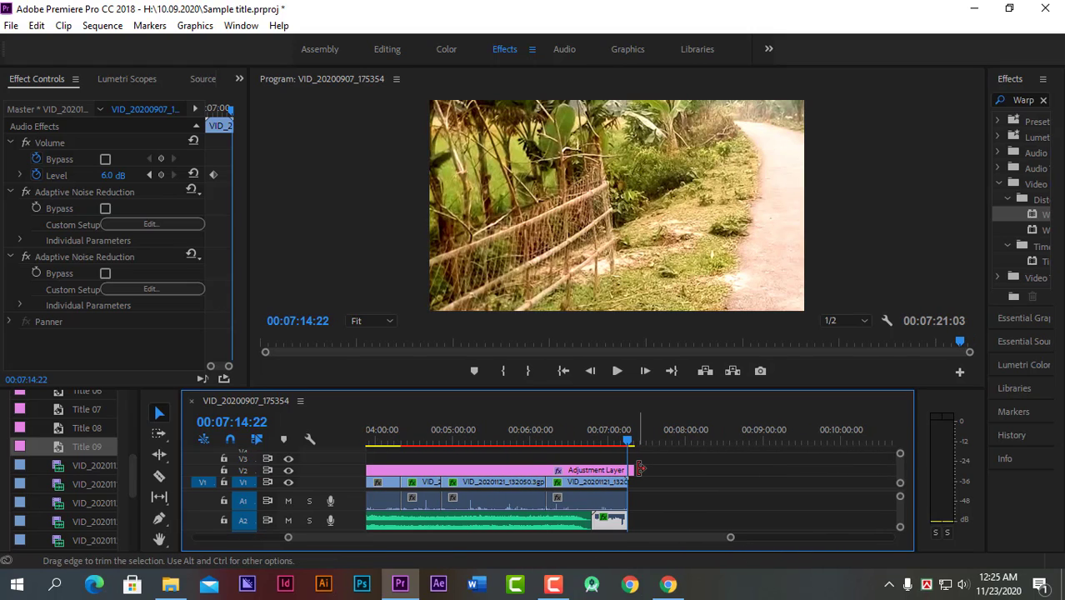
pyautogui.moveTo(640, 469); pyautogui.dragTo(692, 470)
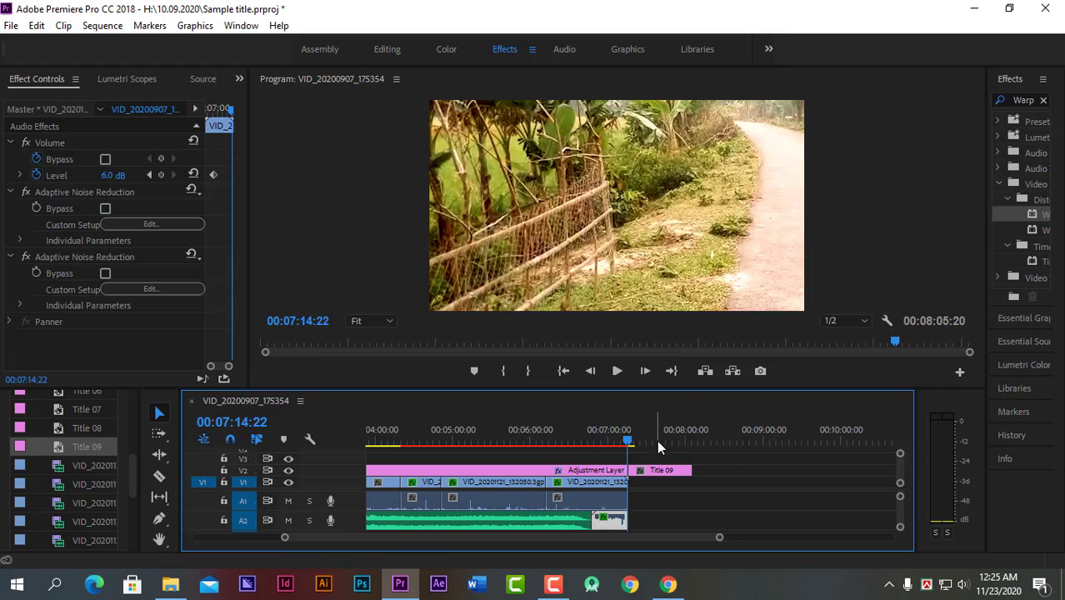
# Scrub the playhead through the Title 09 clip to preview the title
pyautogui.moveTo(634, 436); pyautogui.dragTo(655, 441)
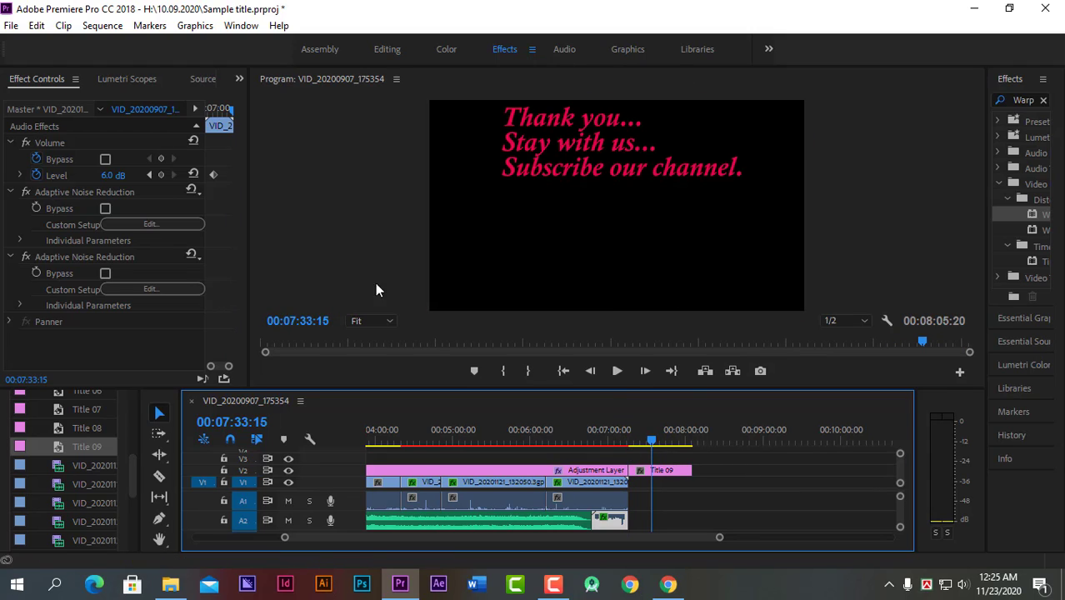
pyautogui.moveTo(652, 435); pyautogui.dragTo(657, 435)
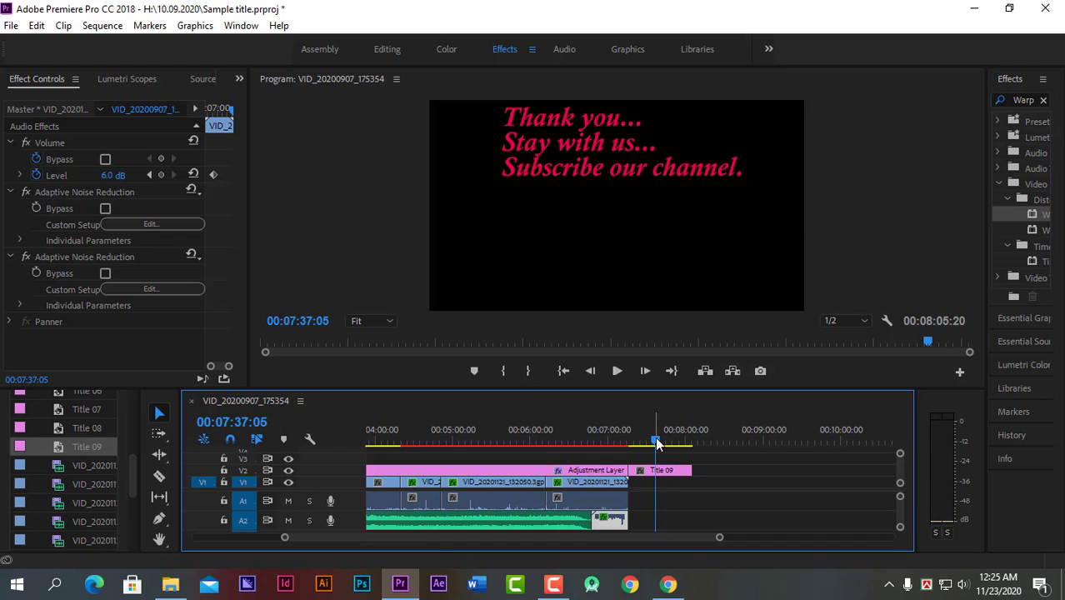
pyautogui.moveTo(657, 442); pyautogui.dragTo(629, 446)
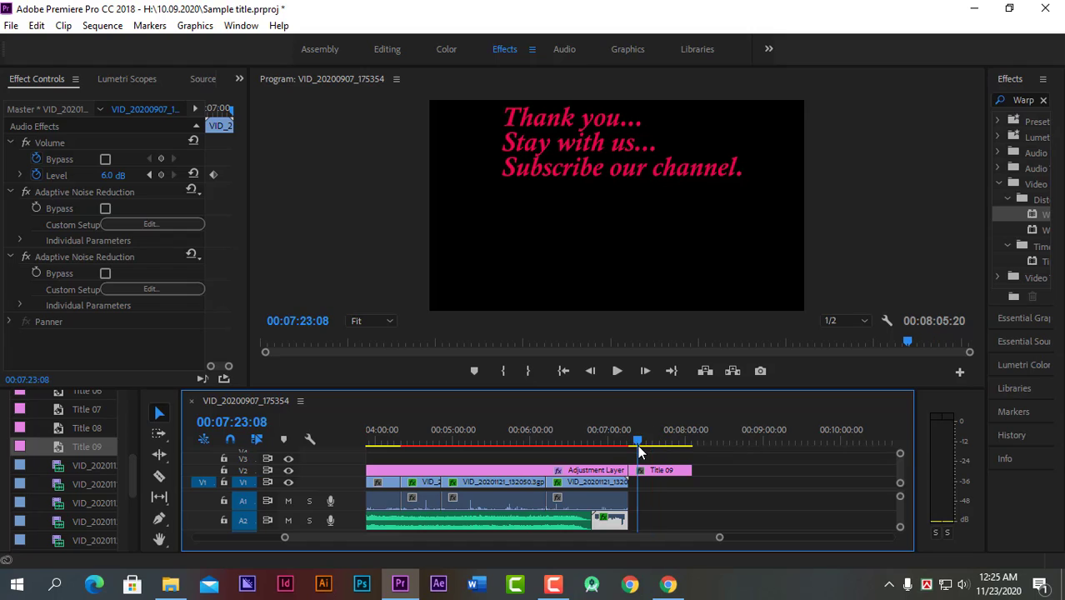
# Select the Title 09 clip and set a starting Scale keyframe of 50
pyautogui.click(659, 471)
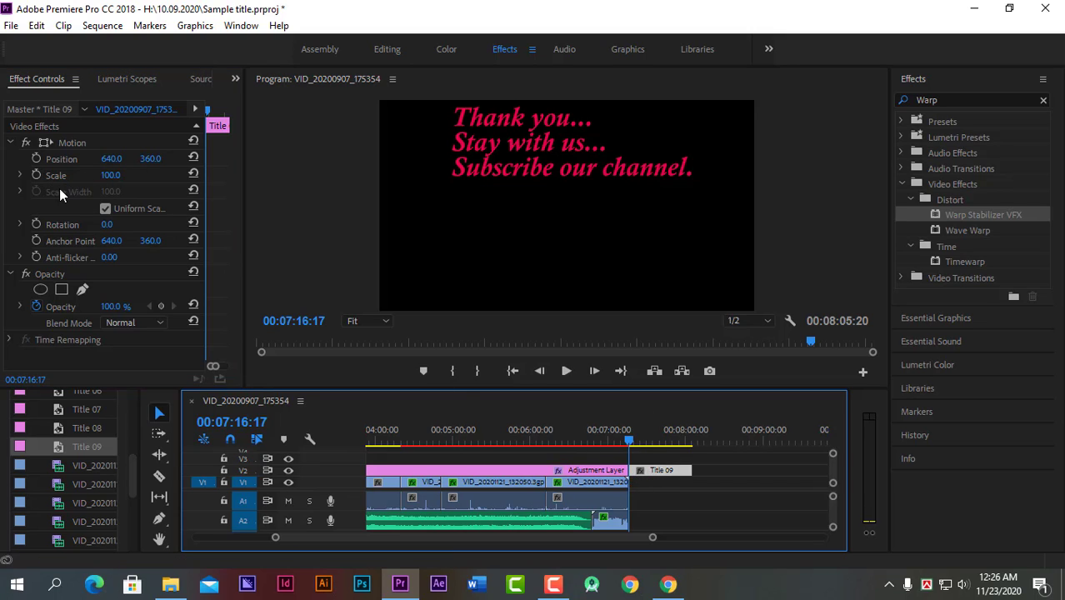
pyautogui.click(36, 175)
pyautogui.click(112, 175)
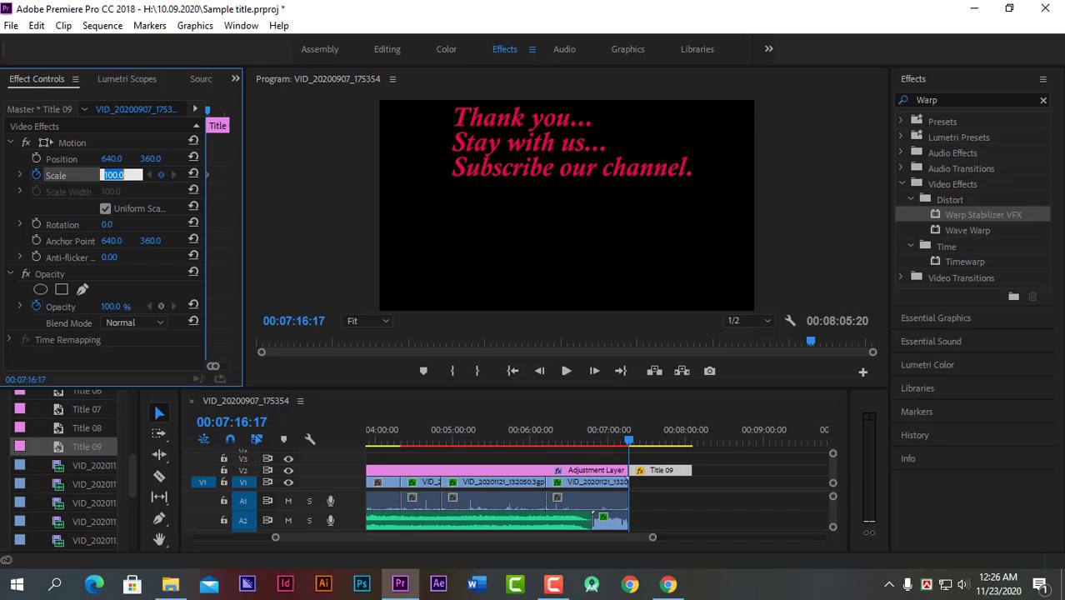
pyautogui.write('50')
pyautogui.press('Return')
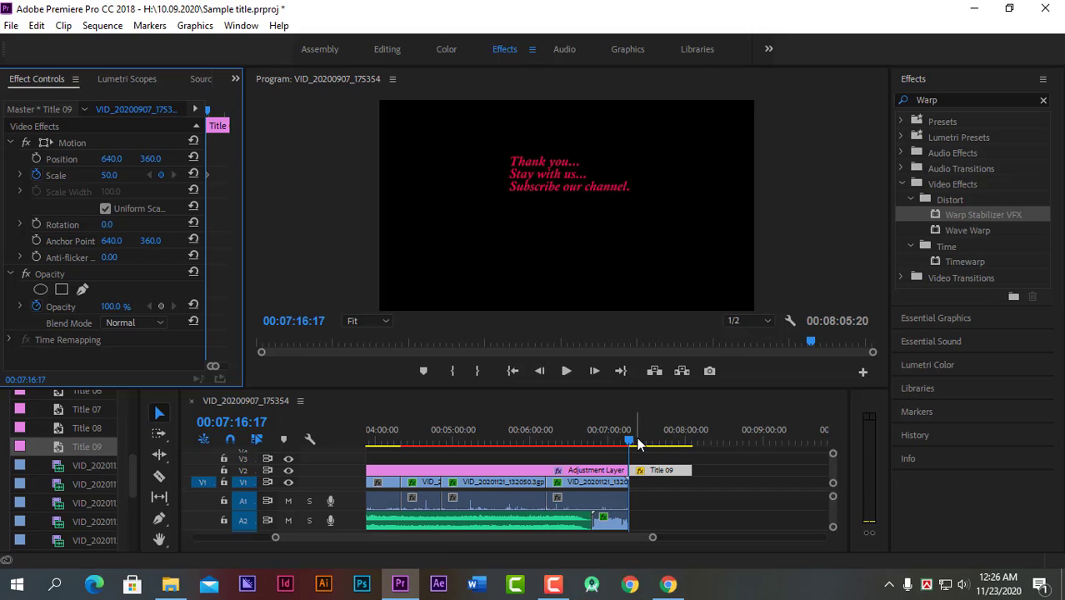
# Further into the clip, set a Scale keyframe of 100, then return the playhead before the title
pyautogui.click(633, 444)
pyautogui.moveTo(633, 444); pyautogui.dragTo(657, 441)
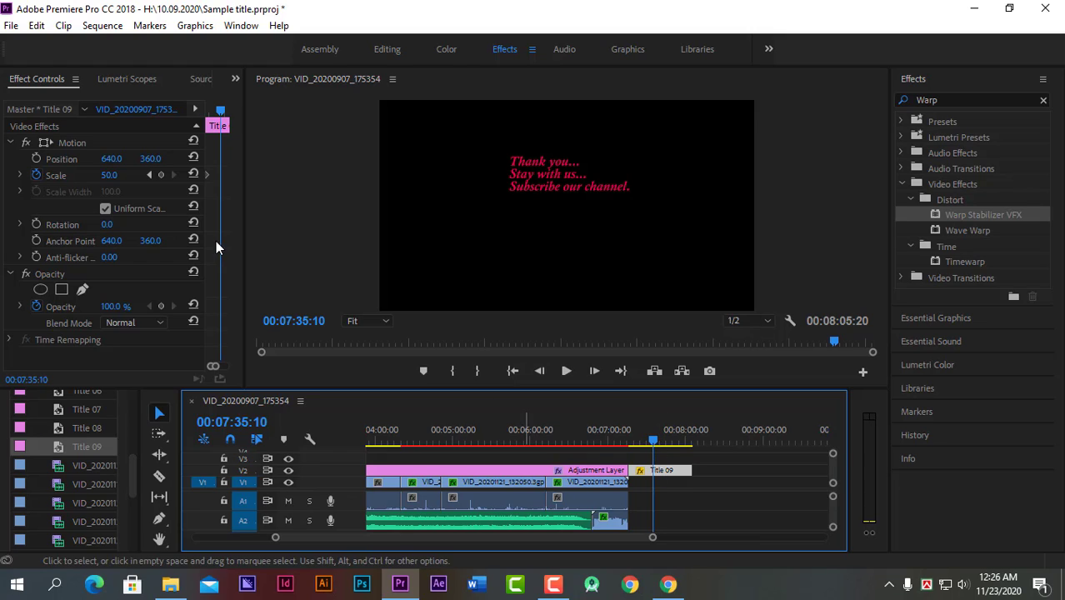
pyautogui.click(109, 175)
pyautogui.write('1')
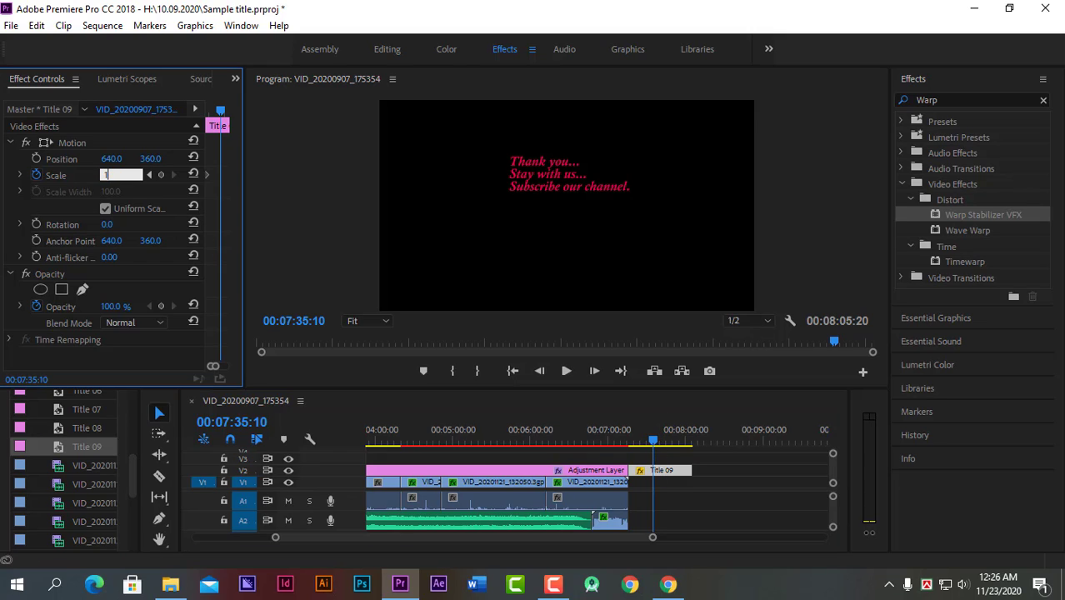
pyautogui.press('Return')
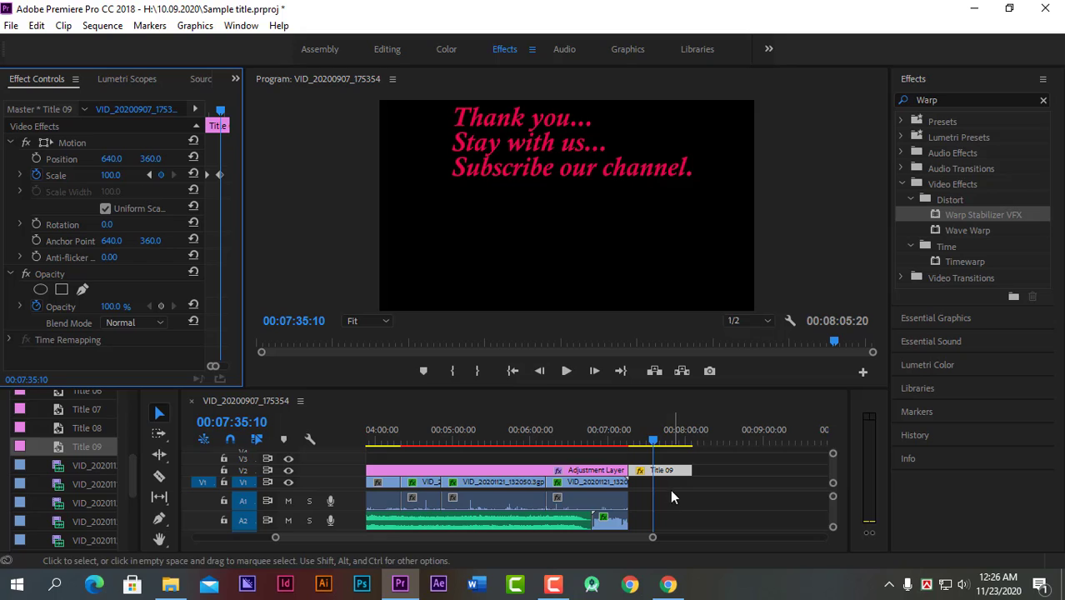
pyautogui.moveTo(652, 442); pyautogui.dragTo(628, 450)
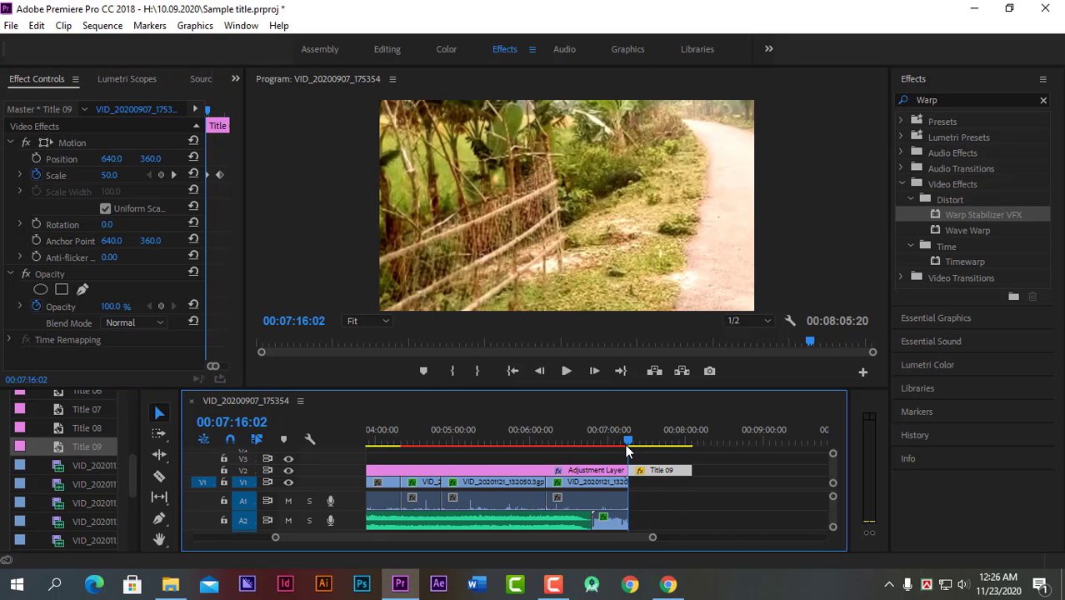
pyautogui.click(565, 372)
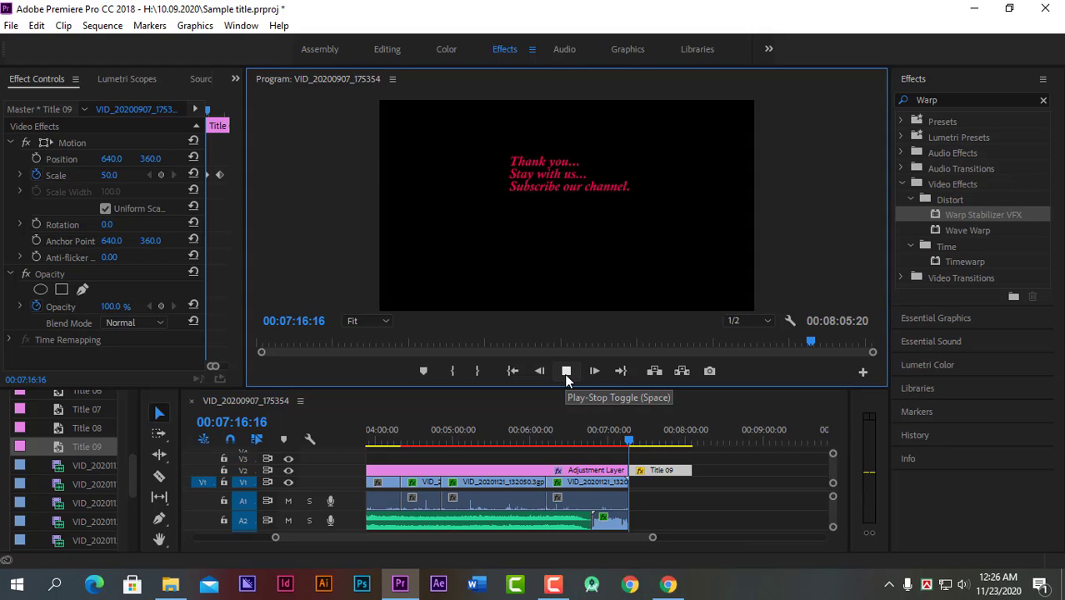